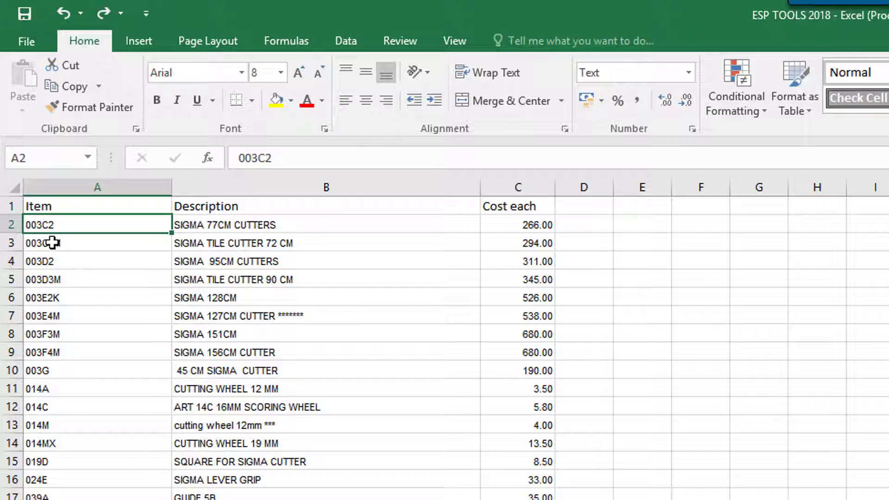
# Step: Review the item codes, descriptions and unit costs in the product list on Sheet3
pyautogui.click(54, 242)
pyautogui.click(214, 227)
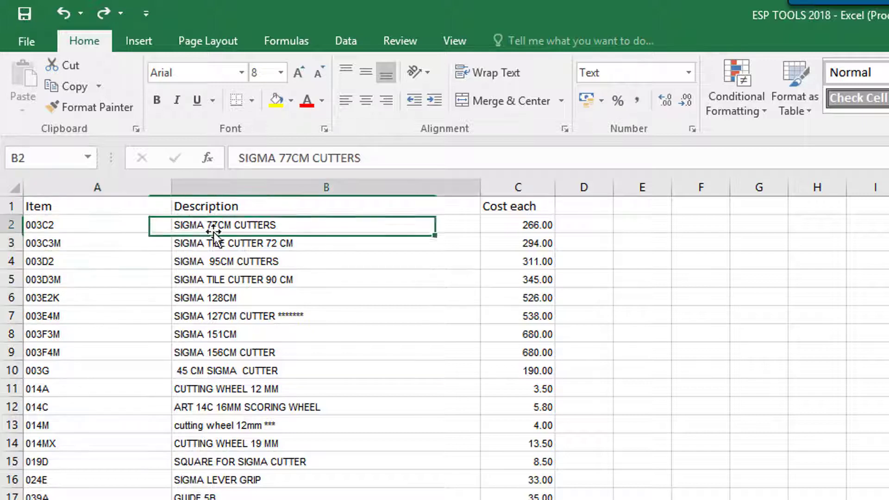
pyautogui.click(515, 224)
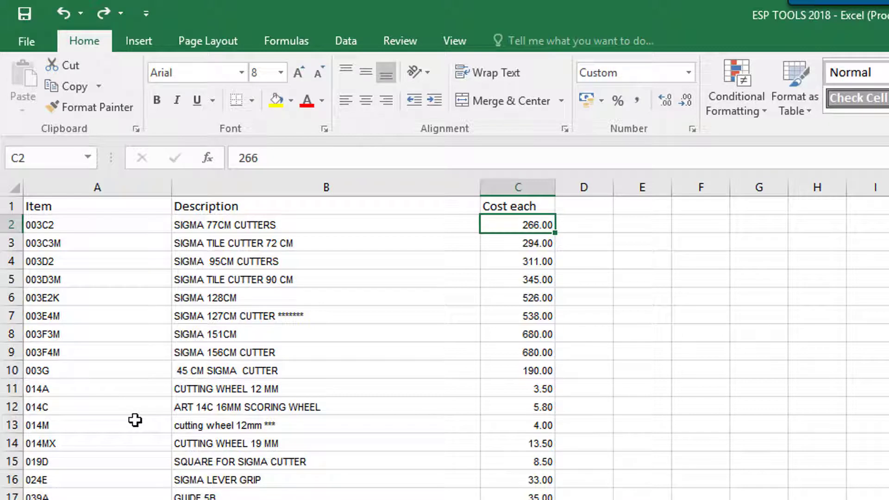
pyautogui.click(72, 190)
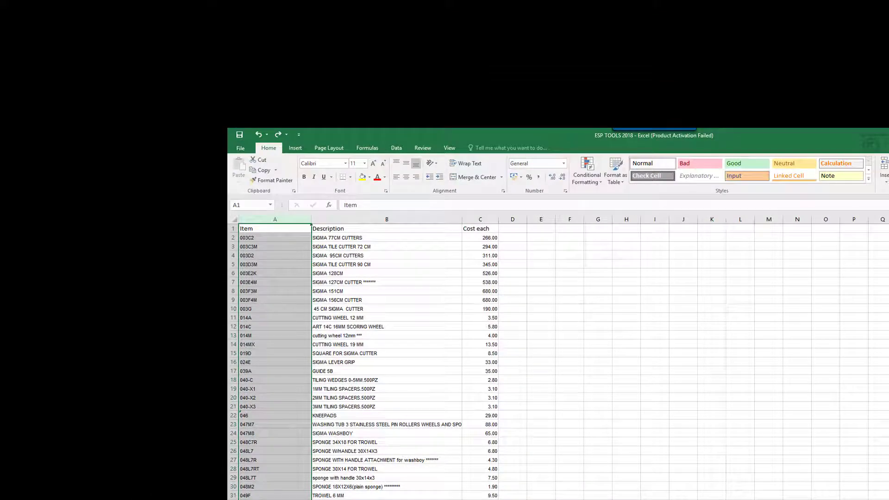
pyautogui.click(243, 451)
pyautogui.click(243, 442)
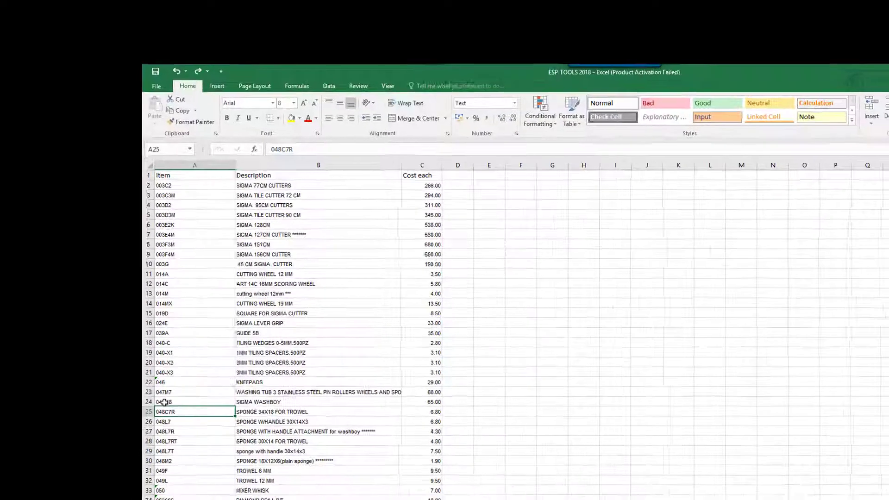
pyautogui.click(164, 402)
pyautogui.click(163, 392)
pyautogui.click(162, 382)
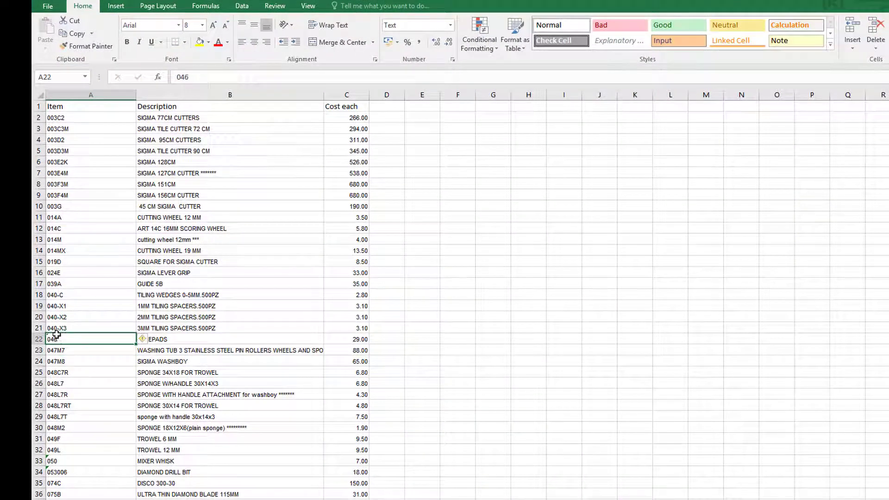
pyautogui.click(164, 373)
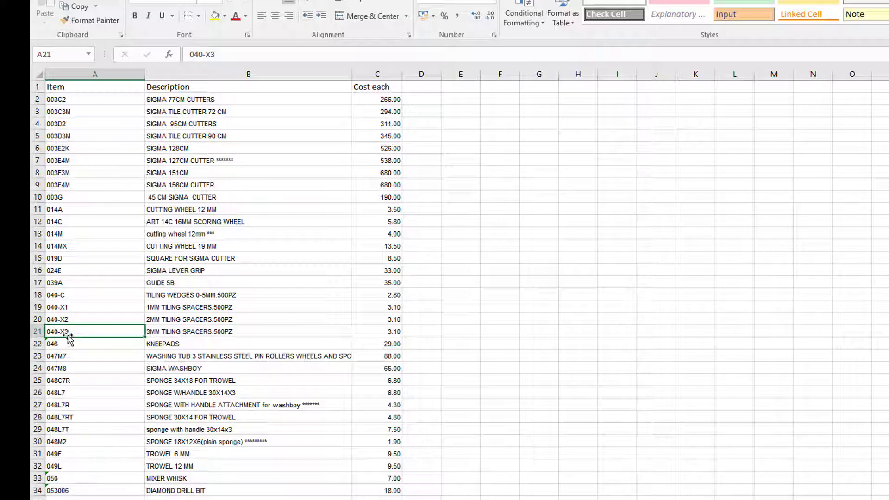
# Step: Compare the item codes of the tiling wedges and spacers with their descriptions in rows 18 to 21
pyautogui.click(59, 319)
pyautogui.click(59, 307)
pyautogui.click(60, 315)
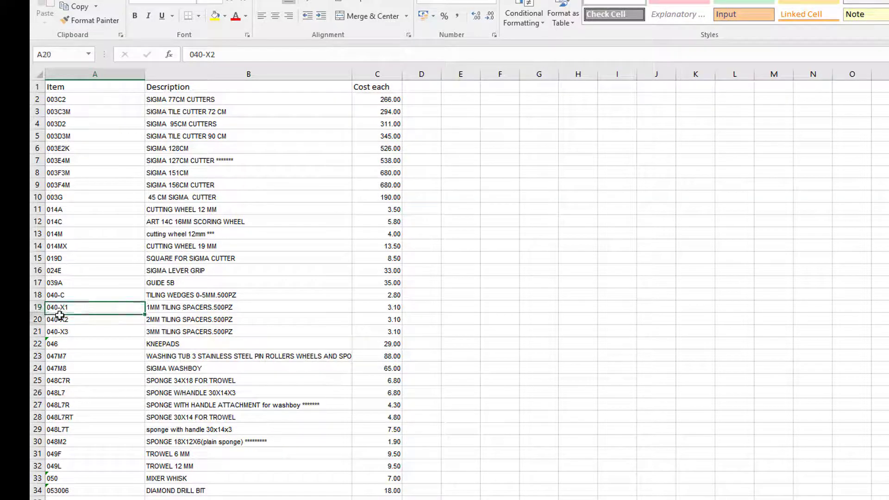
pyautogui.click(160, 297)
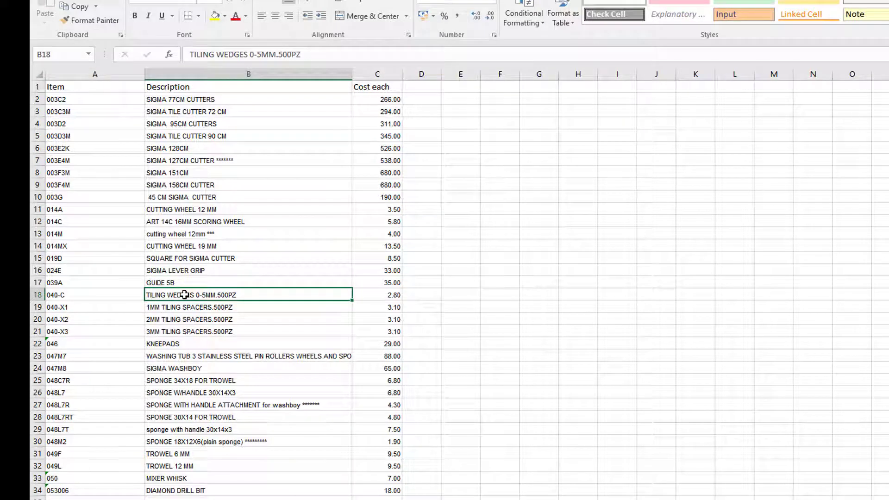
pyautogui.click(55, 295)
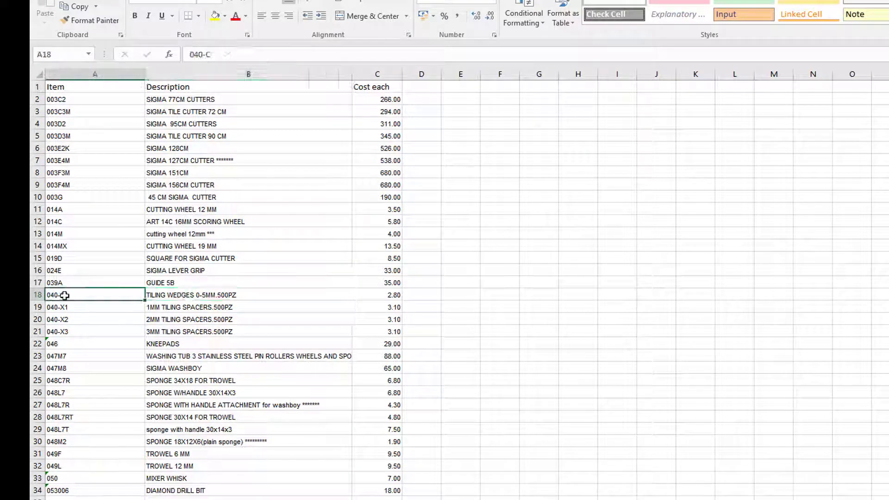
pyautogui.click(163, 292)
pyautogui.click(123, 295)
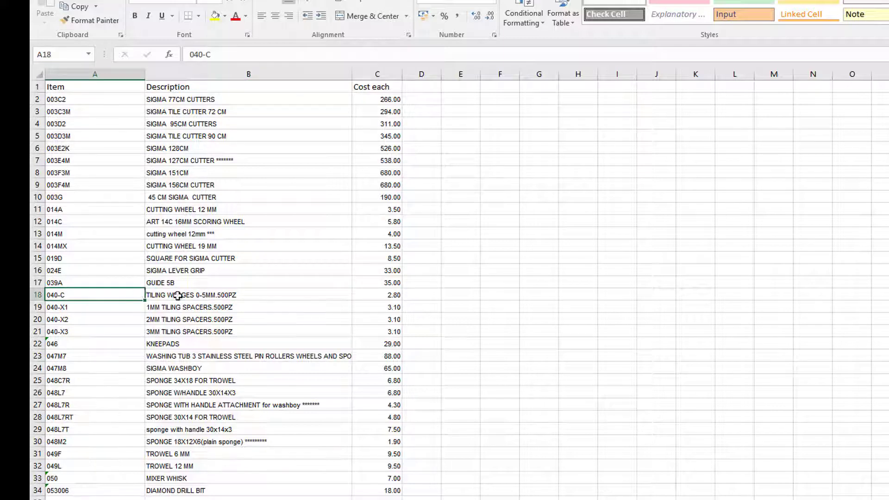
pyautogui.click(195, 296)
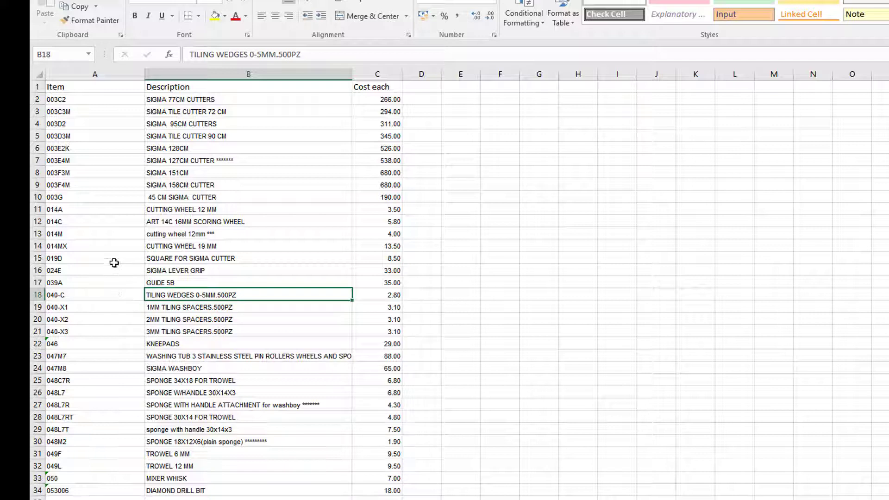
pyautogui.click(58, 296)
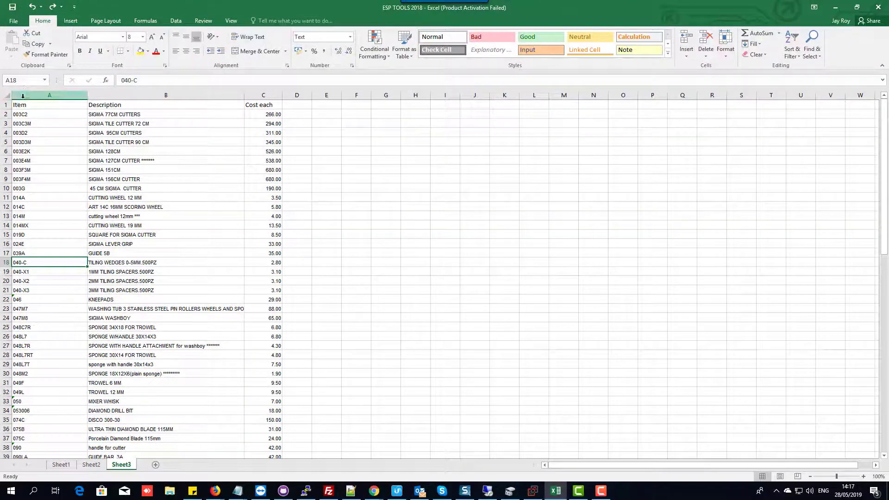
# Step: Highlight duplicate values in the Item column using conditional formatting with Light Red Fill with Dark Red Text
pyautogui.click(57, 74)
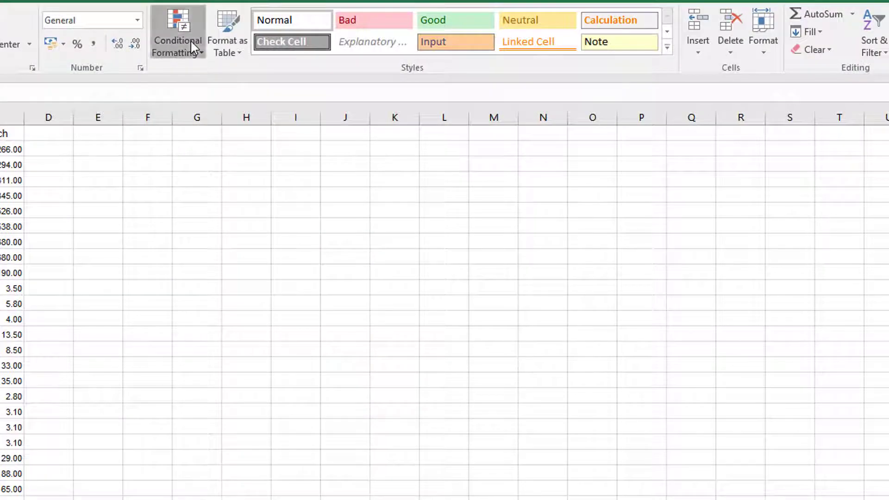
pyautogui.click(191, 40)
pyautogui.moveTo(225, 81)
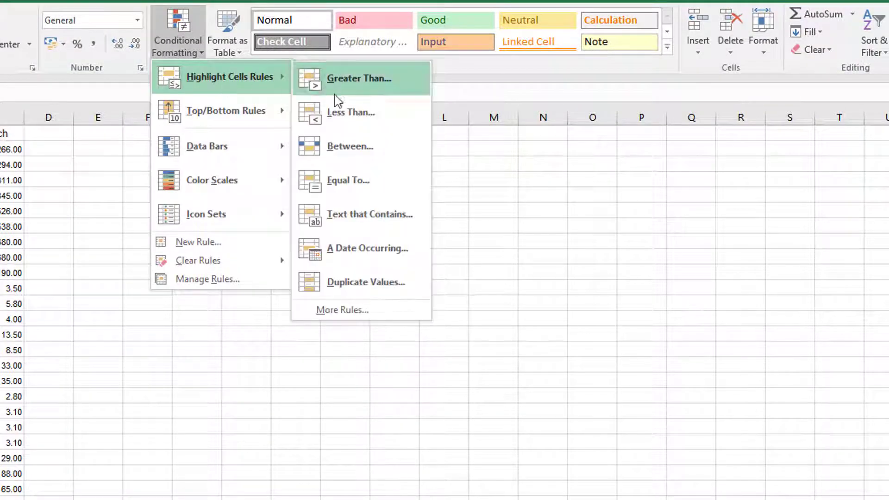
pyautogui.click(358, 283)
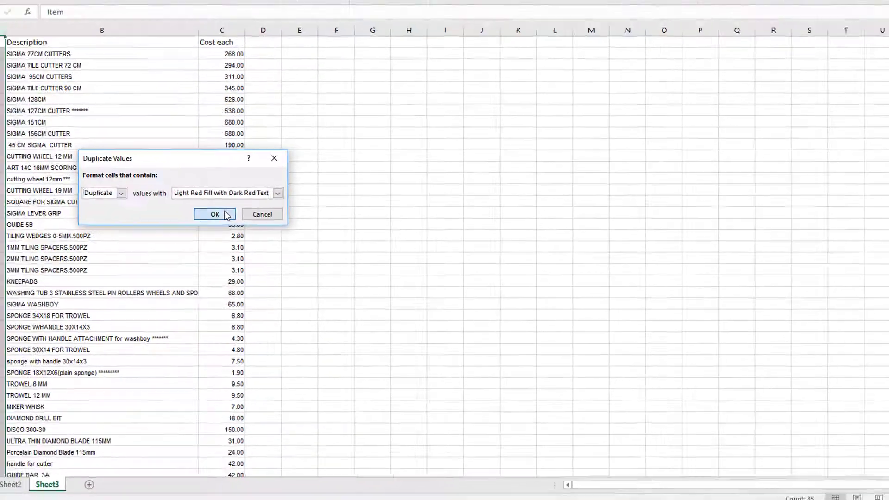
pyautogui.click(182, 191)
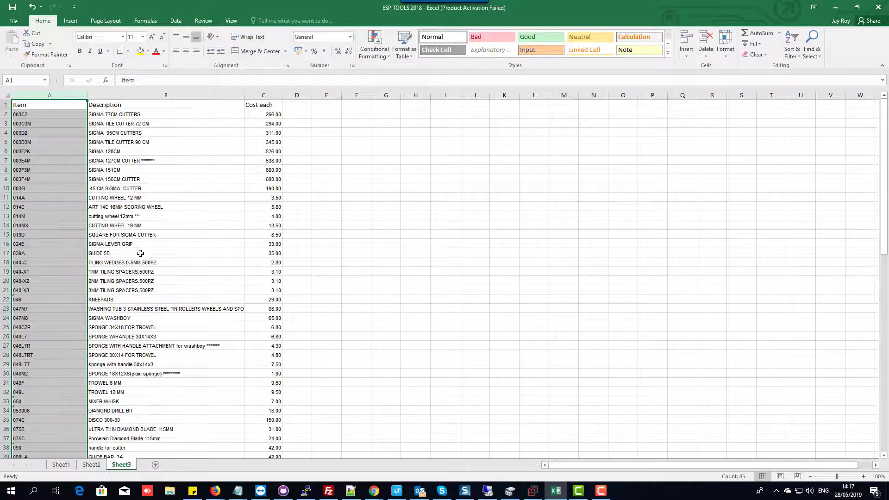
# Step: Copy the last item code, 8054-250, from A85 into A86 to test the duplicate highlighting
pyautogui.scroll(-20, 141, 254)
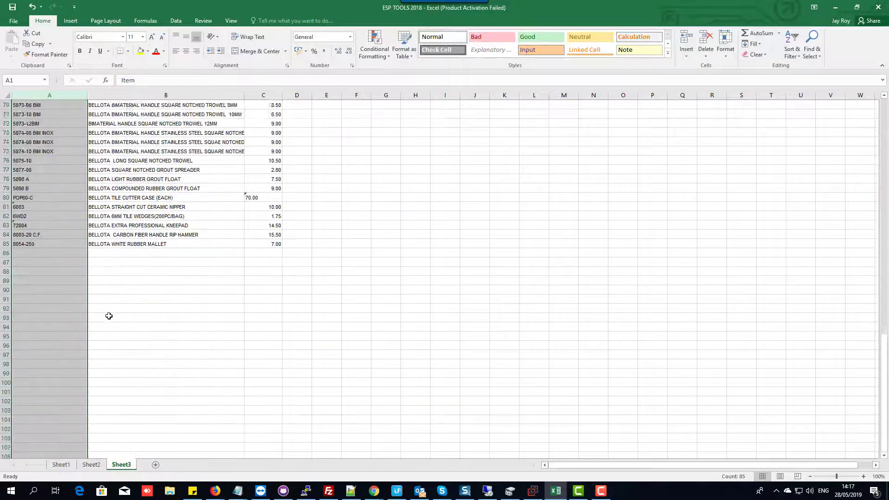
pyautogui.scroll(1, 109, 316)
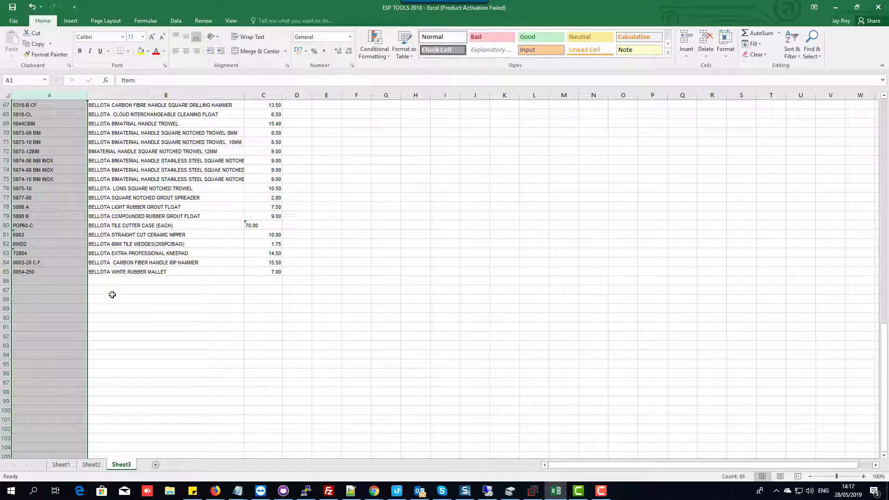
pyautogui.click(29, 273)
pyautogui.rightClick(27, 273)
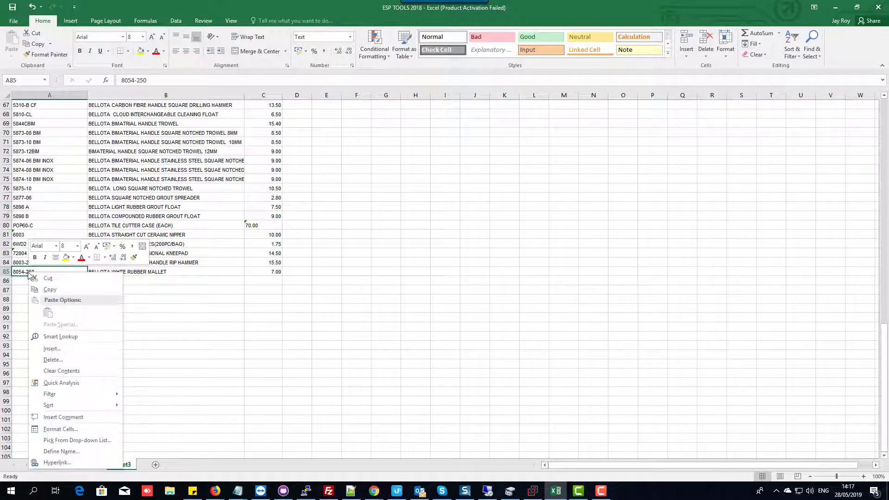
pyautogui.click(41, 288)
pyautogui.click(29, 279)
pyautogui.rightClick(29, 279)
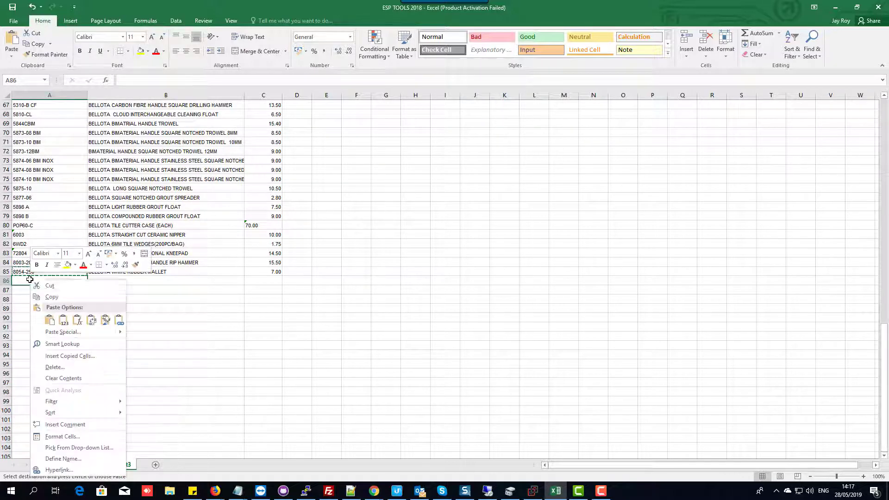
pyautogui.click(49, 319)
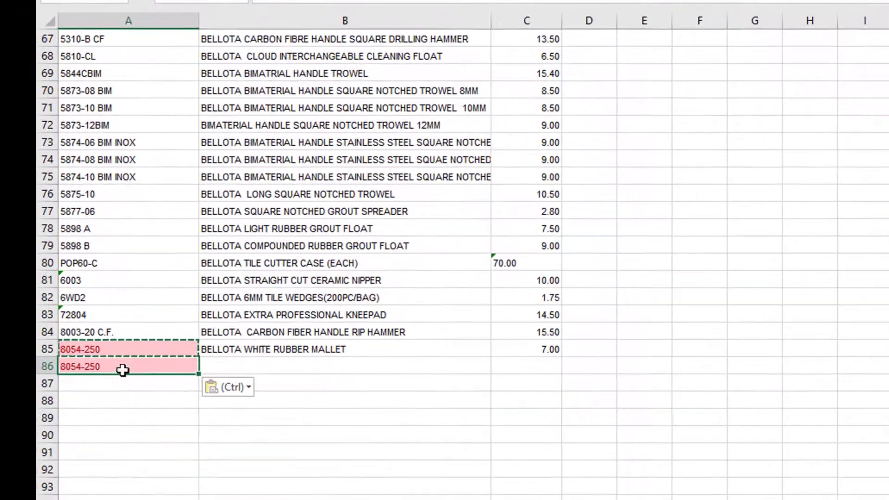
pyautogui.scroll(6, 60, 337)
pyautogui.scroll(-4, 54, 334)
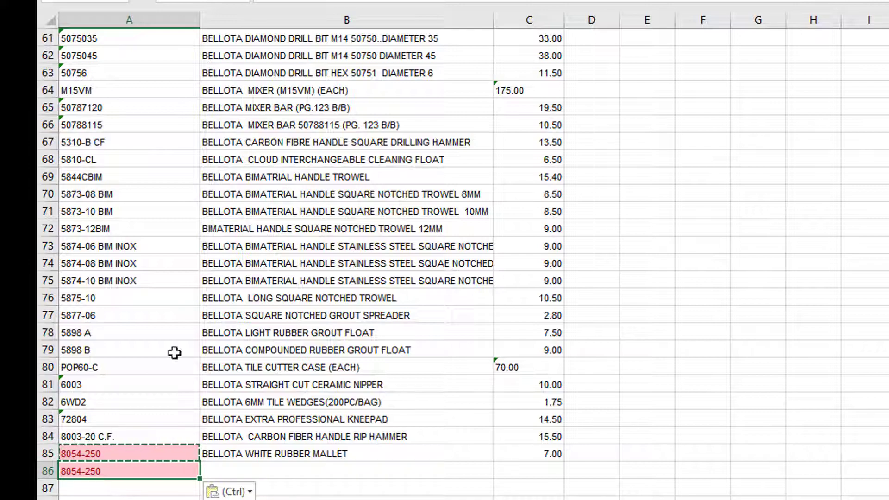
# Step: Cancel the copy selection and clear the test item code from A86
pyautogui.press('Escape')
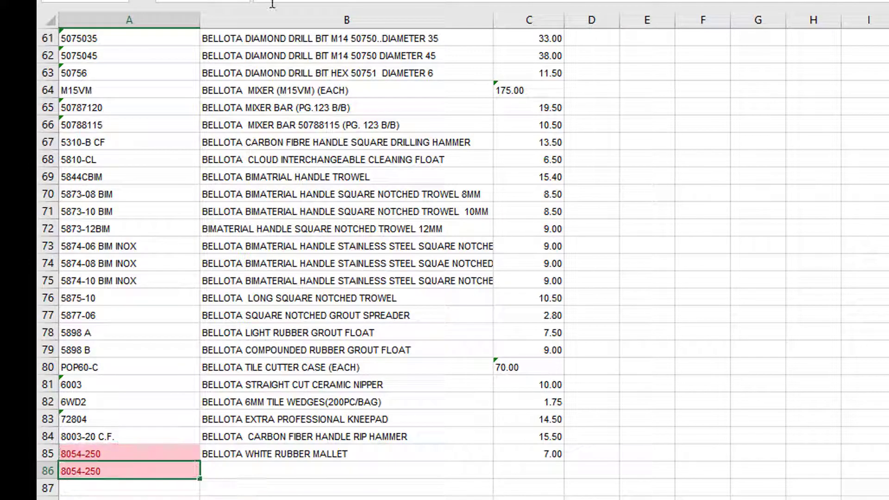
pyautogui.press('BackSpace')
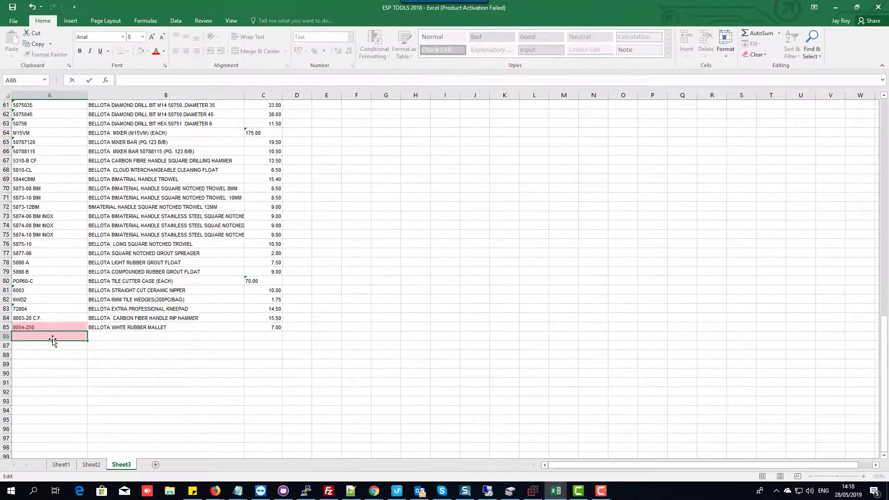
pyautogui.click(46, 322)
pyautogui.click(33, 289)
# Step: Add the column headers "Price" in D1 and "Price Vat" in E1
pyautogui.scroll(14, 142, 277)
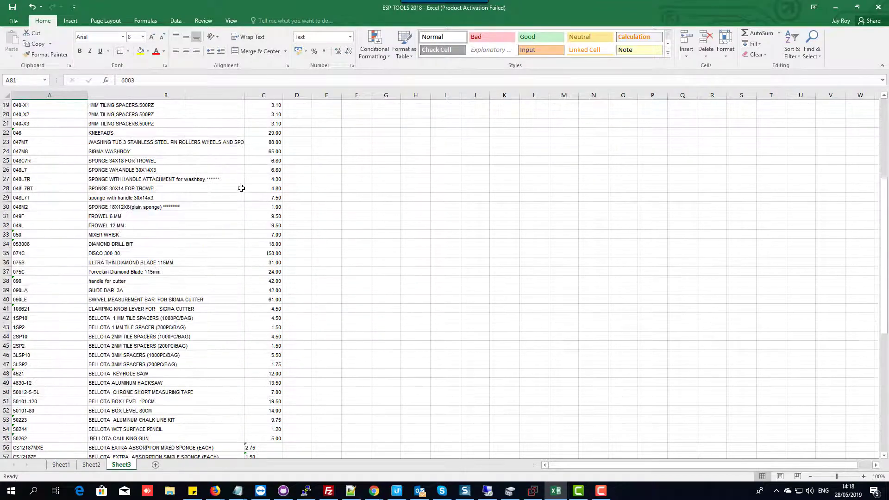
pyautogui.scroll(6, 241, 188)
pyautogui.click(294, 108)
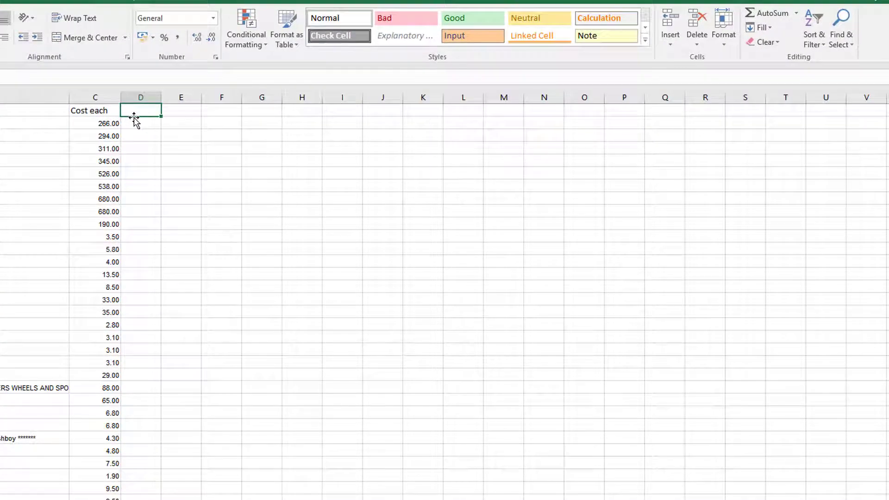
pyautogui.write('Pri')
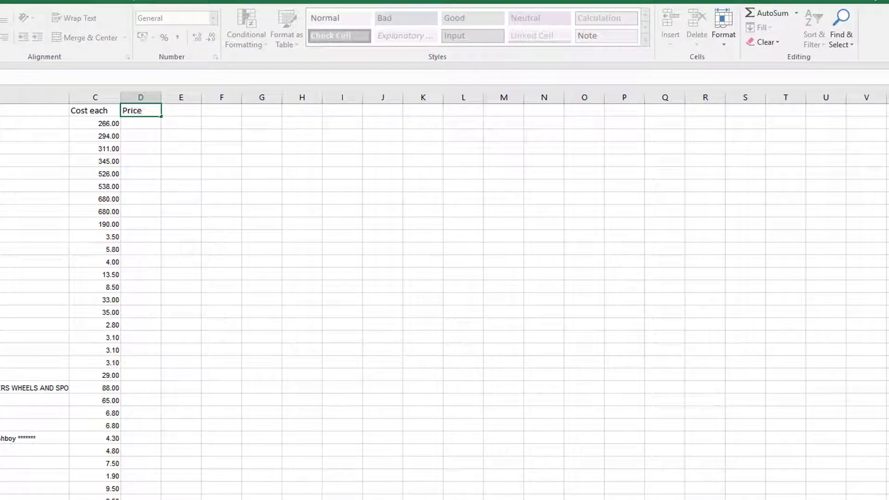
pyautogui.write('ce')
pyautogui.click(174, 109)
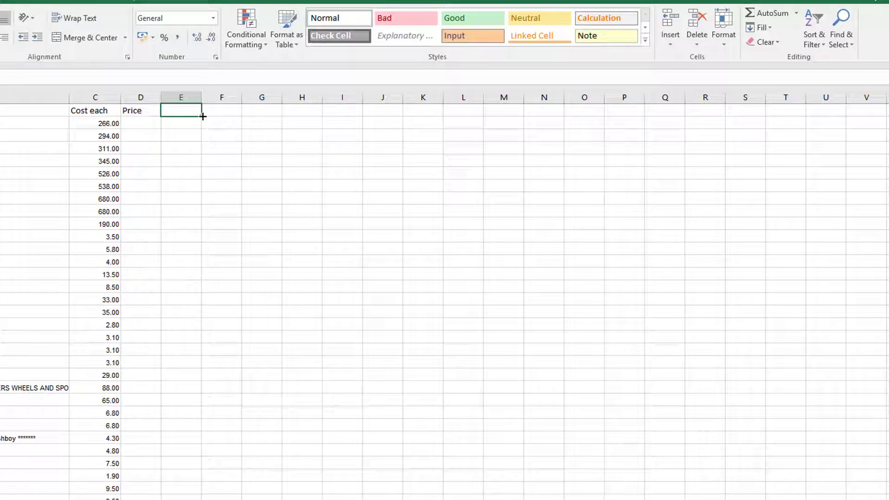
pyautogui.write('Price Vat')
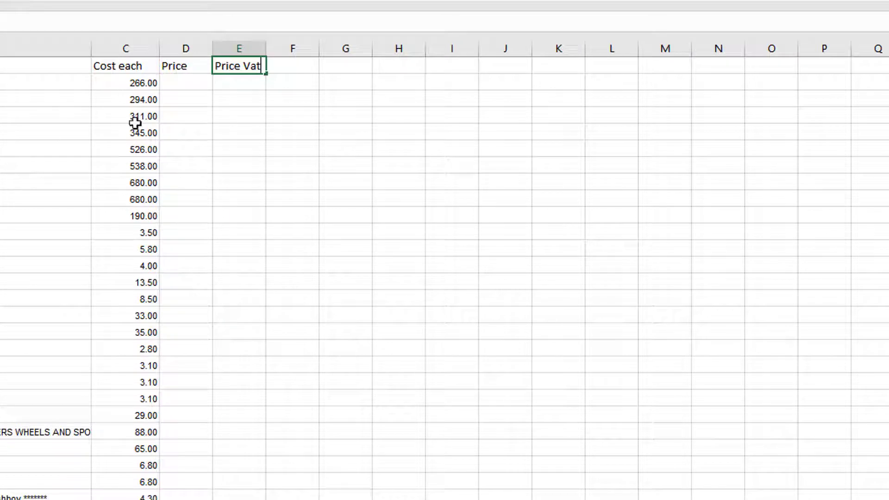
pyautogui.click(173, 67)
pyautogui.click(214, 66)
pyautogui.click(198, 67)
pyautogui.click(228, 68)
pyautogui.click(193, 68)
pyautogui.click(225, 68)
pyautogui.click(296, 65)
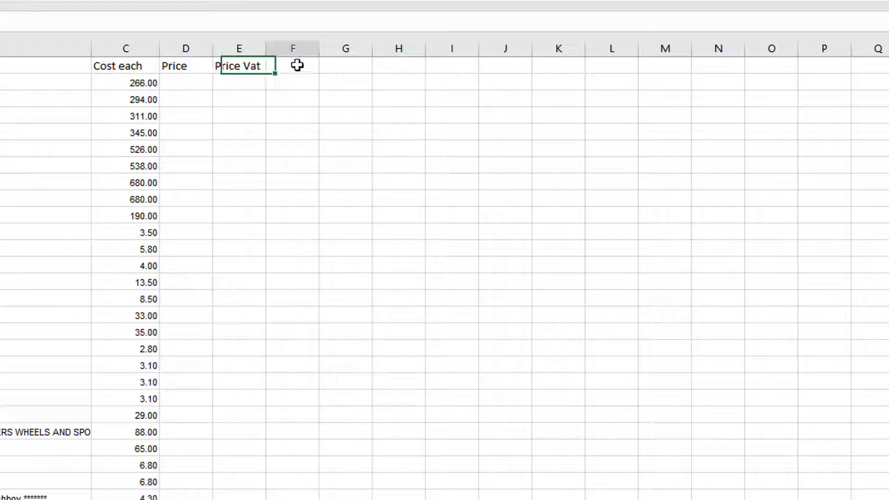
pyautogui.write('Margin')
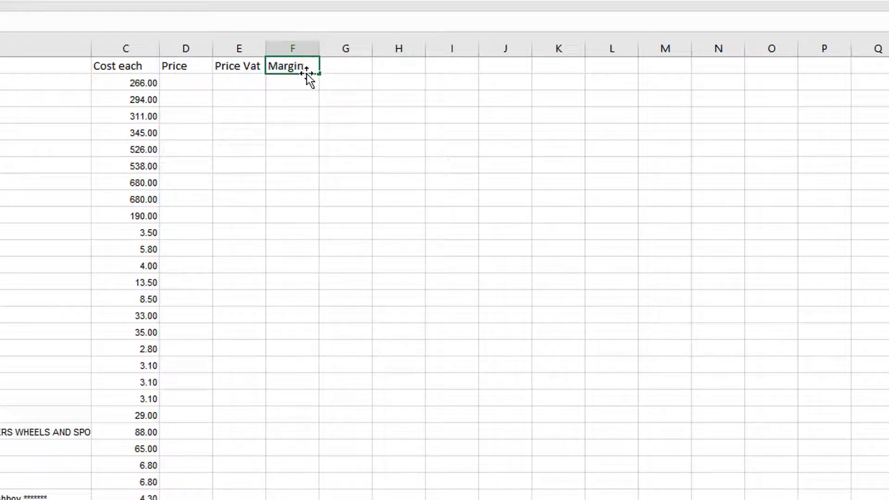
pyautogui.moveTo(307, 74); pyautogui.dragTo(302, 83)
pyautogui.click(294, 64)
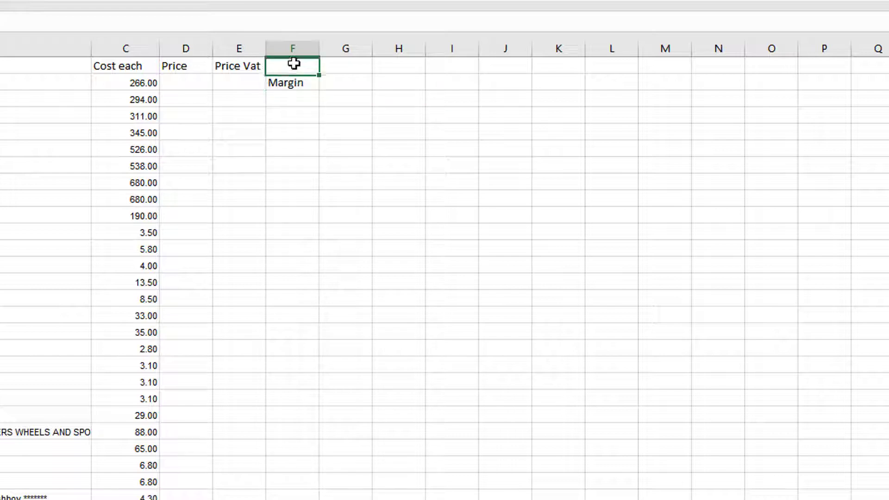
pyautogui.click(292, 86)
pyautogui.press('Delete')
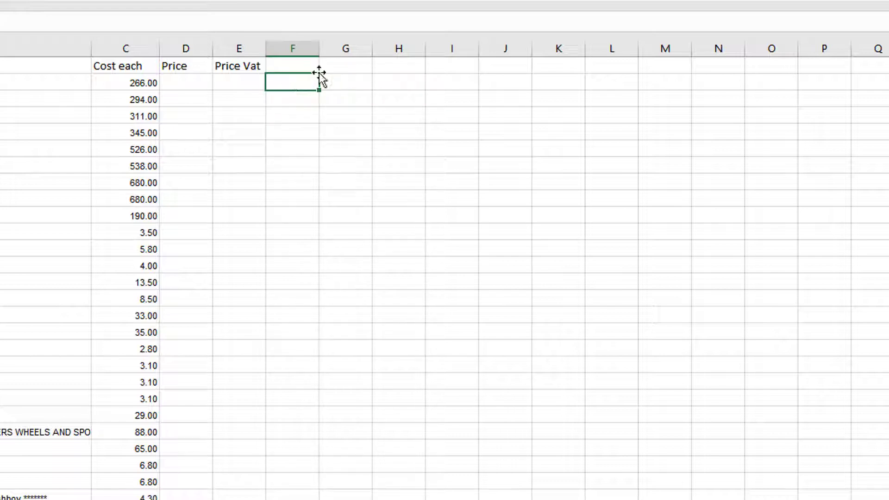
# Step: Enter "Margin" as the column header in F1
pyautogui.click(276, 69)
pyautogui.write('Margin')
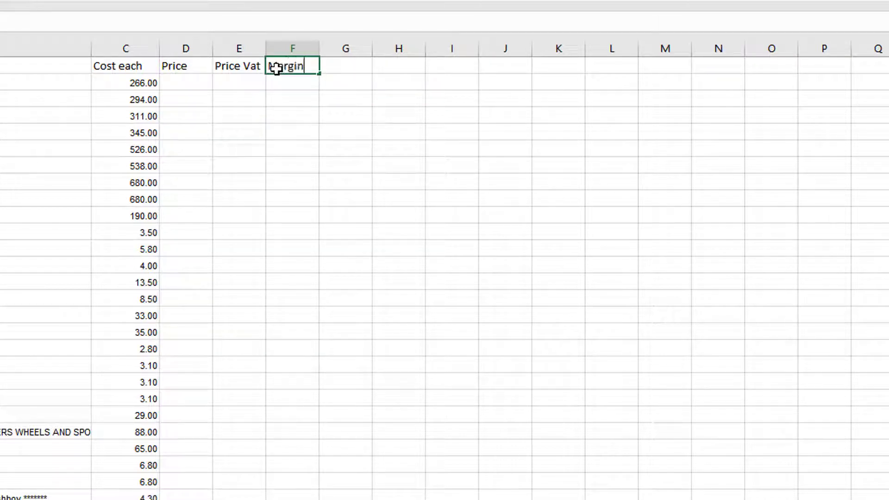
pyautogui.click(133, 84)
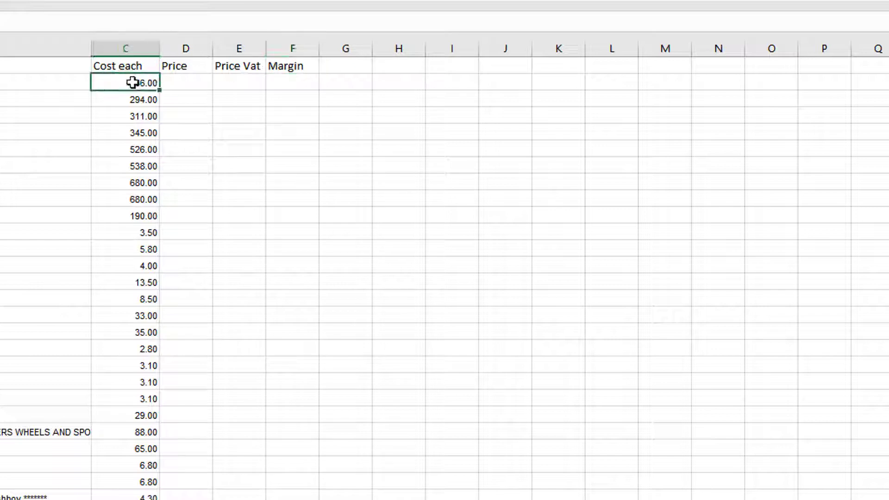
# Step: Add the column header "Vat" in G1 and enter the first item's rates: 55% margin in F2 and 23% VAT in G2
pyautogui.click(345, 65)
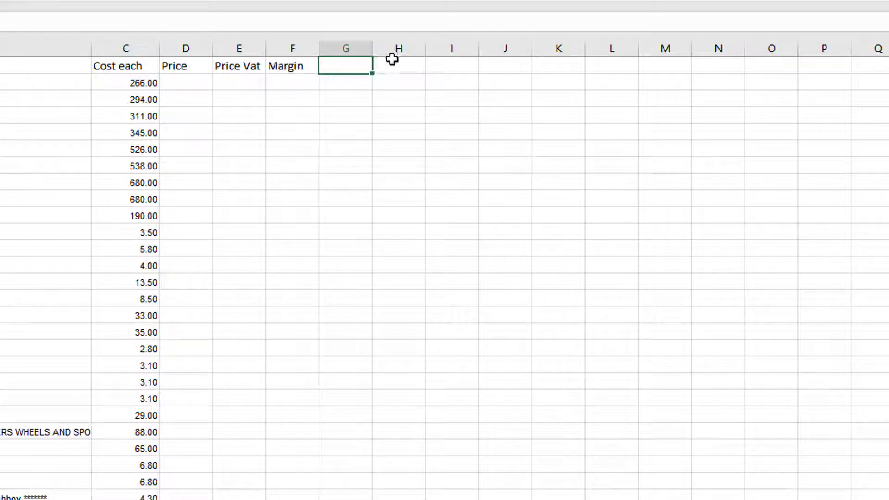
pyautogui.write('Vat')
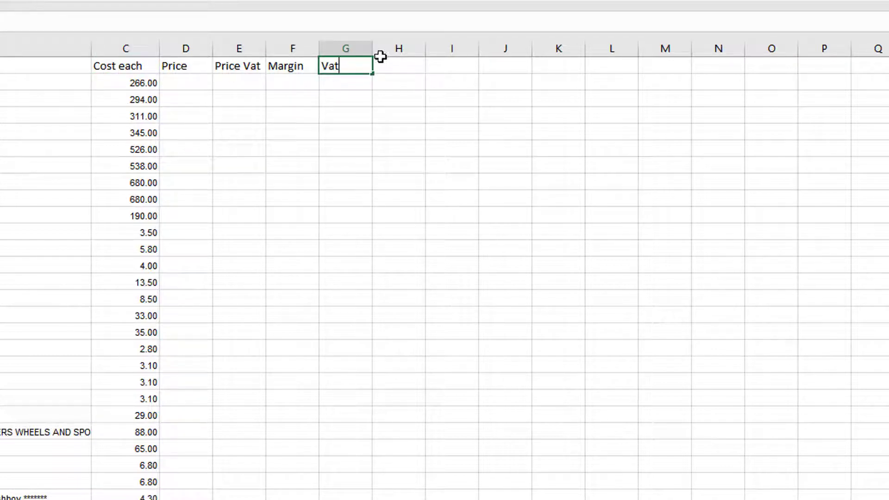
pyautogui.click(285, 88)
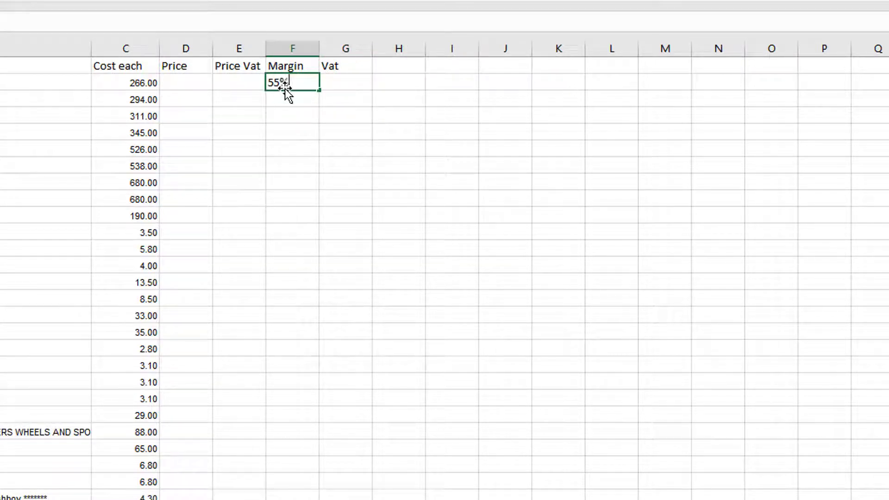
pyautogui.click(356, 84)
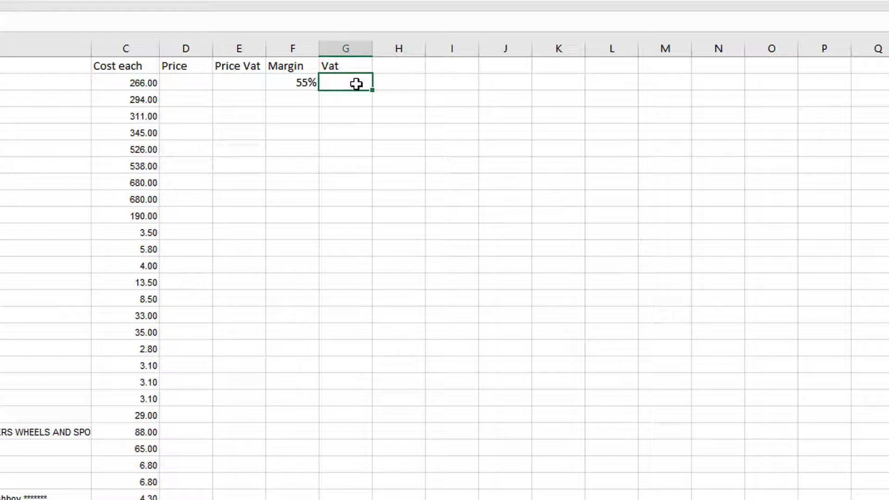
pyautogui.write('23')
# Step: Fill the 55% margin from F2 down column F to the last item in row 85
pyautogui.click(307, 86)
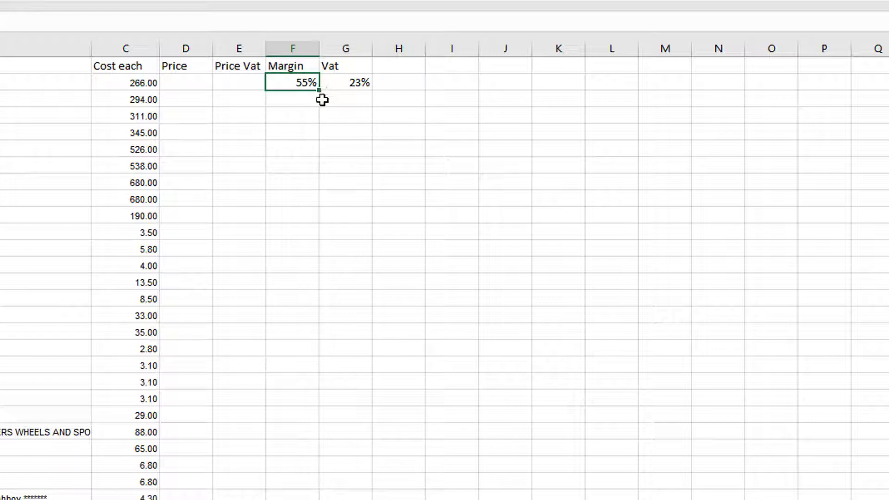
pyautogui.click(307, 99)
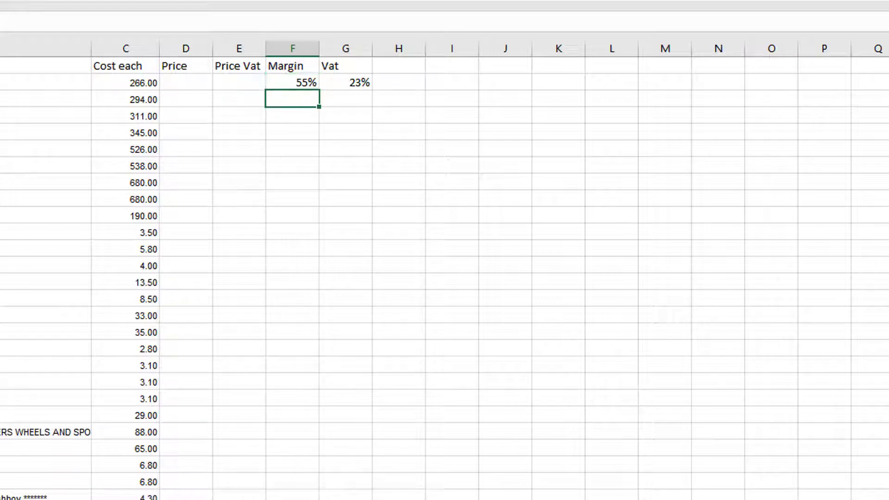
pyautogui.click(304, 82)
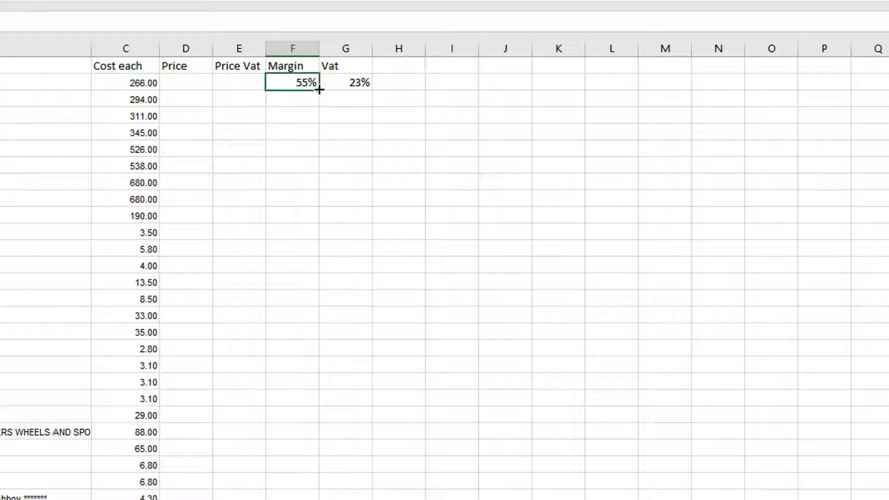
pyautogui.moveTo(314, 112); pyautogui.dragTo(306, 498)
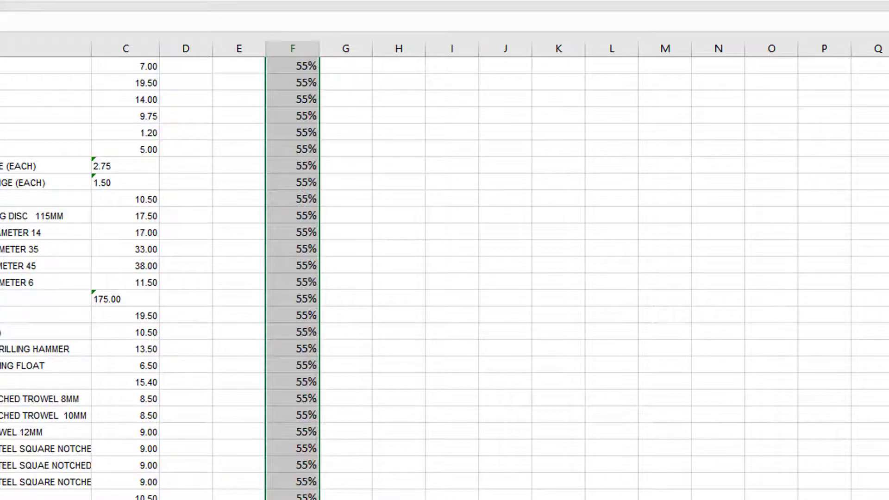
# Step: Fill the 23% VAT rate from G2 down column G to the last item in row 85
pyautogui.scroll(12, 445, 278)
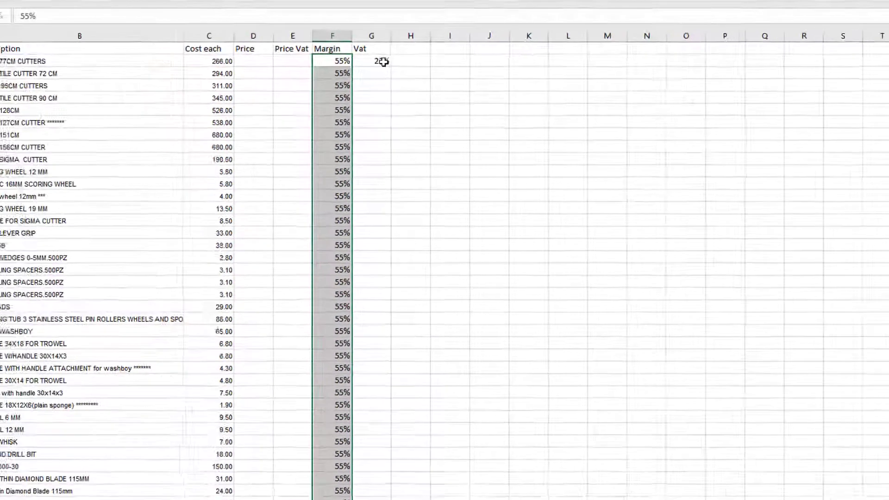
pyautogui.click(391, 57)
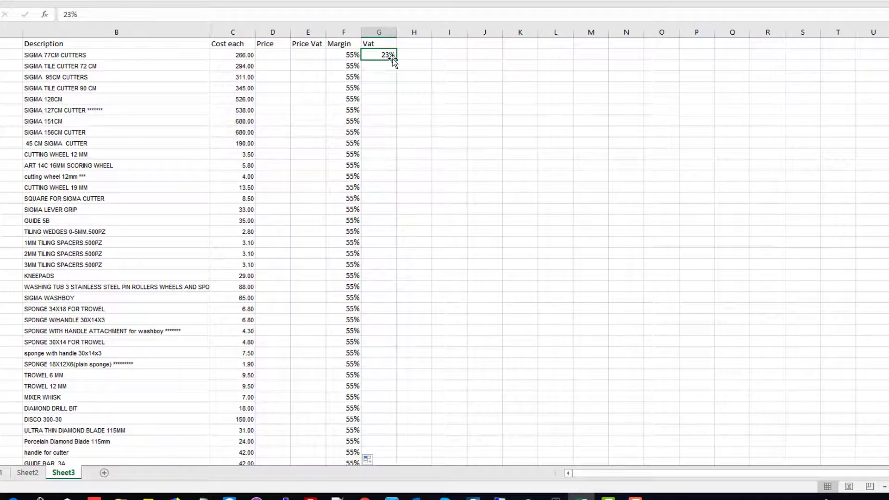
pyautogui.moveTo(397, 60)
pyautogui.mouseDown()
pyautogui.moveTo(396, 457)
pyautogui.moveTo(401, 444)
pyautogui.mouseUp()
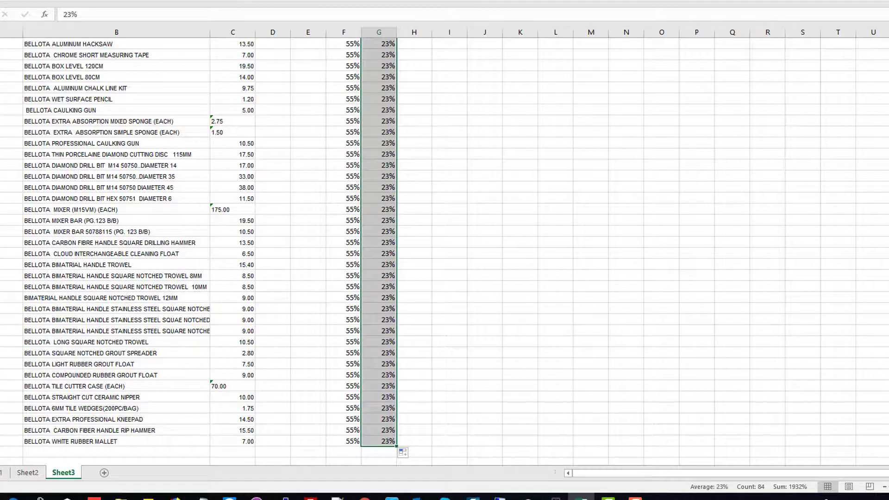
pyautogui.click(175, 497)
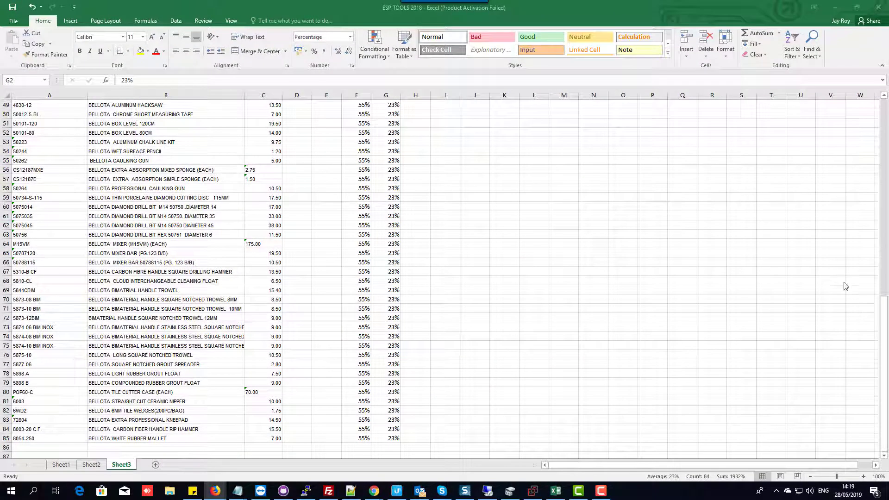
# Step: Enter the formula =c2*(1+f2) in D2 to calculate the first item's price from its cost and margin
pyautogui.click(884, 309)
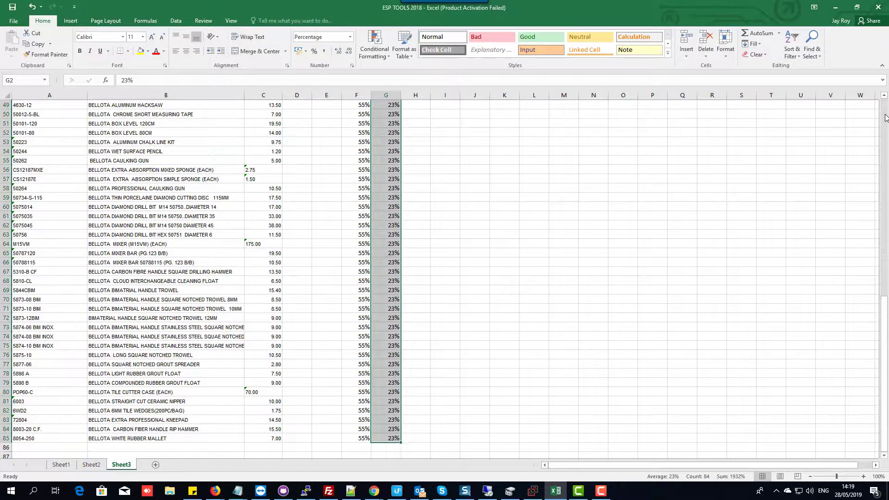
pyautogui.moveTo(885, 118); pyautogui.dragTo(885, 311)
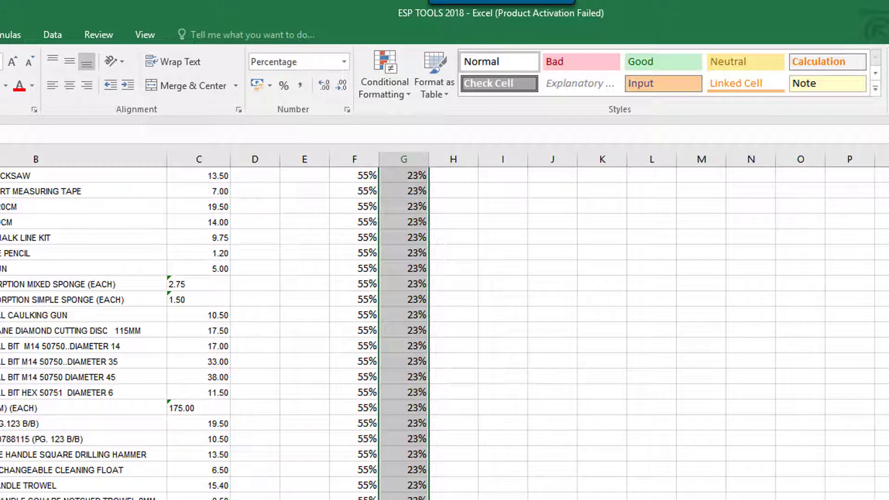
pyautogui.moveTo(888, 499); pyautogui.dragTo(888, 187)
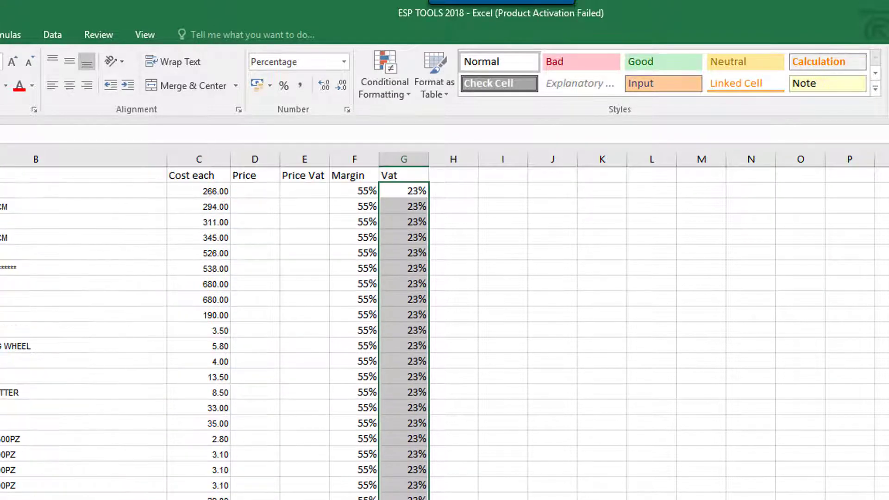
pyautogui.click(298, 193)
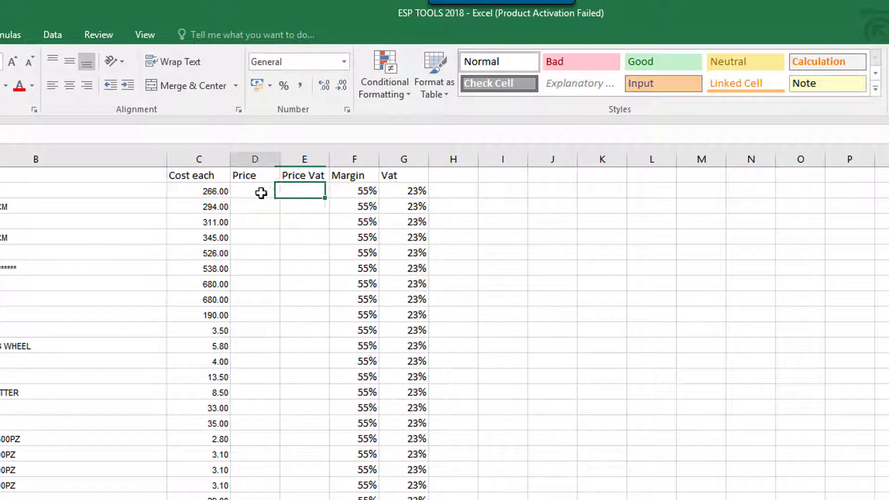
pyautogui.click(254, 193)
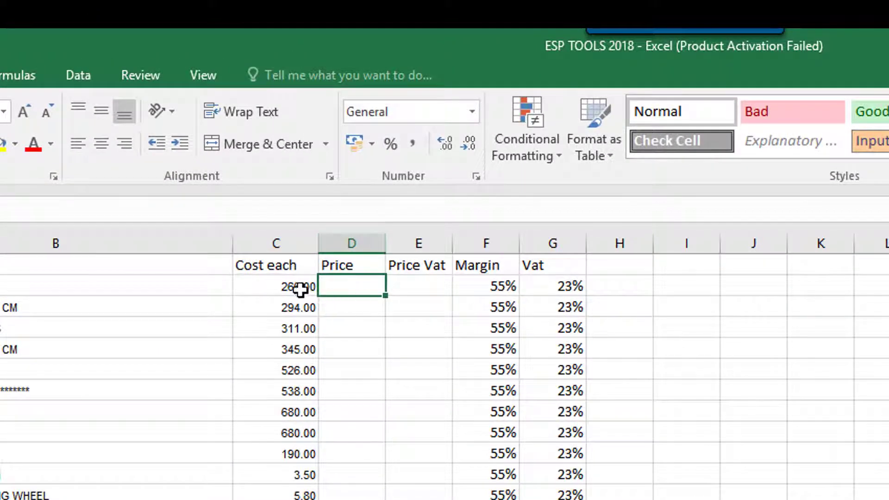
pyautogui.click(308, 248)
pyautogui.write('=')
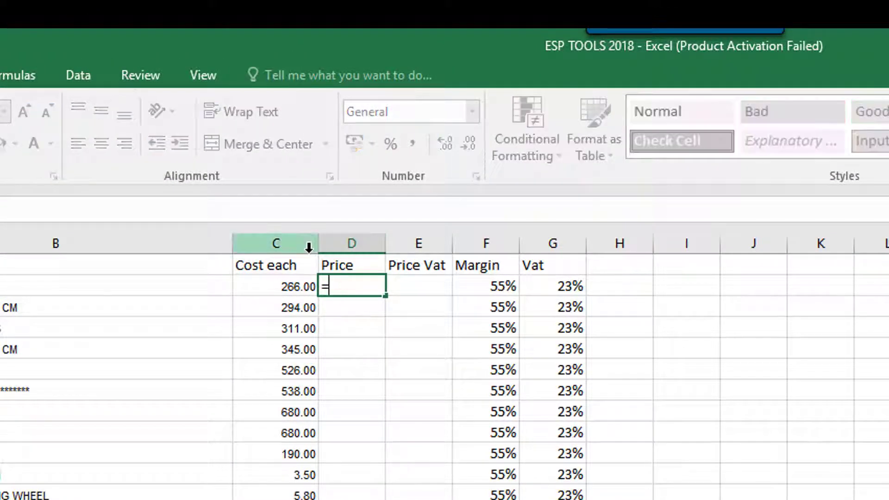
pyautogui.write('c2')
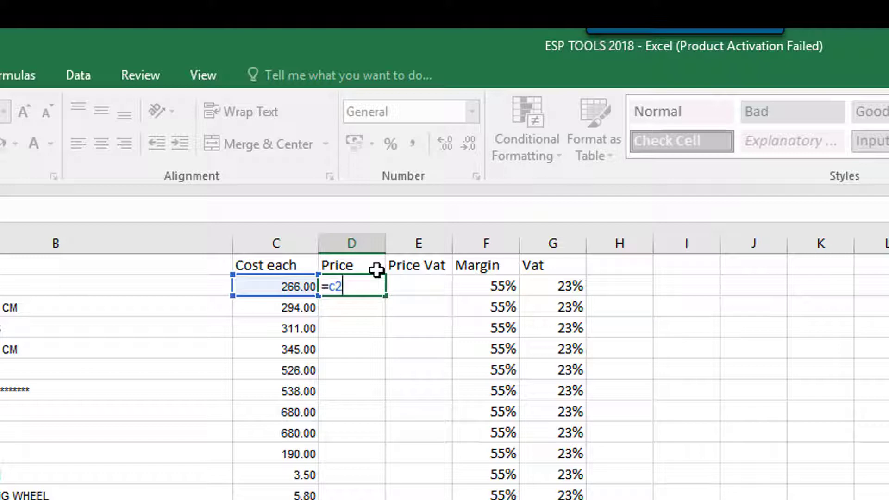
pyautogui.write('*(1+')
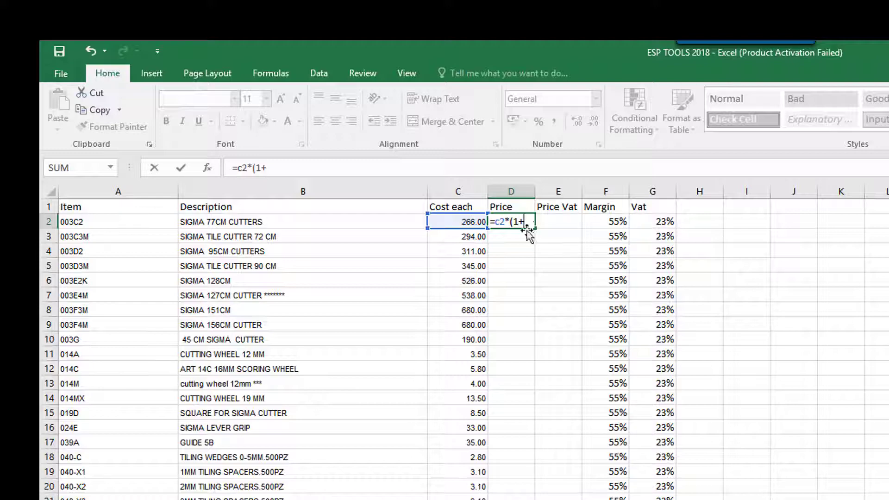
pyautogui.write('f2')
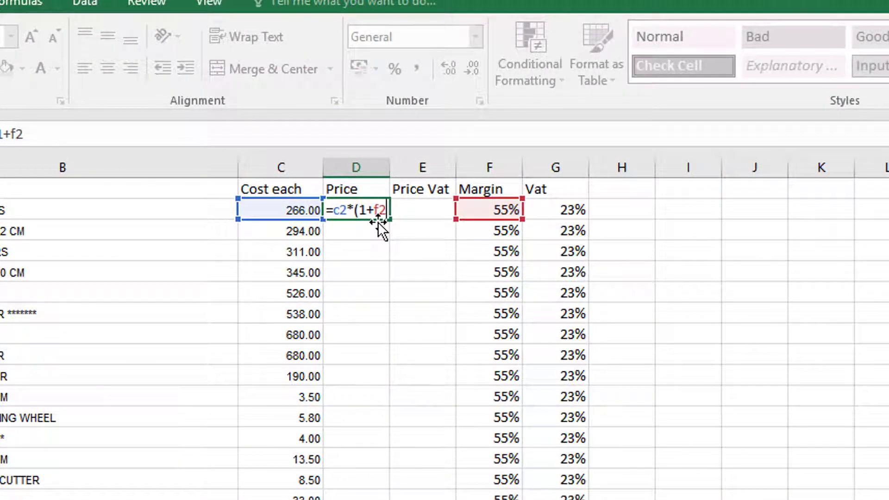
pyautogui.write(')')
pyautogui.press('Return')
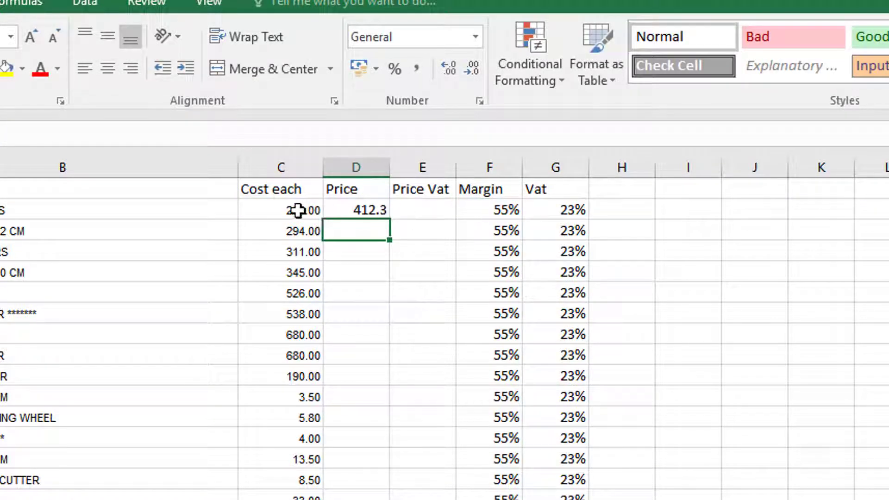
# Step: Fill the price formula from D2 down column D to the last item in row 85
pyautogui.click(355, 208)
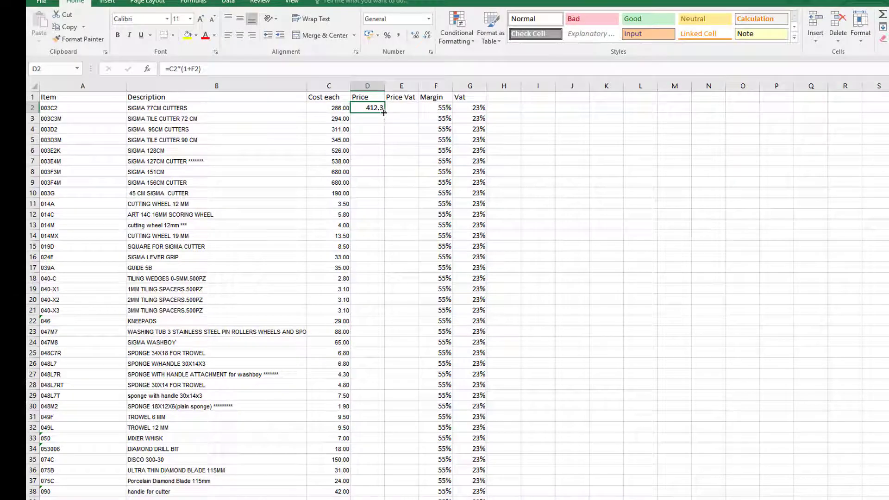
pyautogui.moveTo(383, 113); pyautogui.dragTo(379, 481)
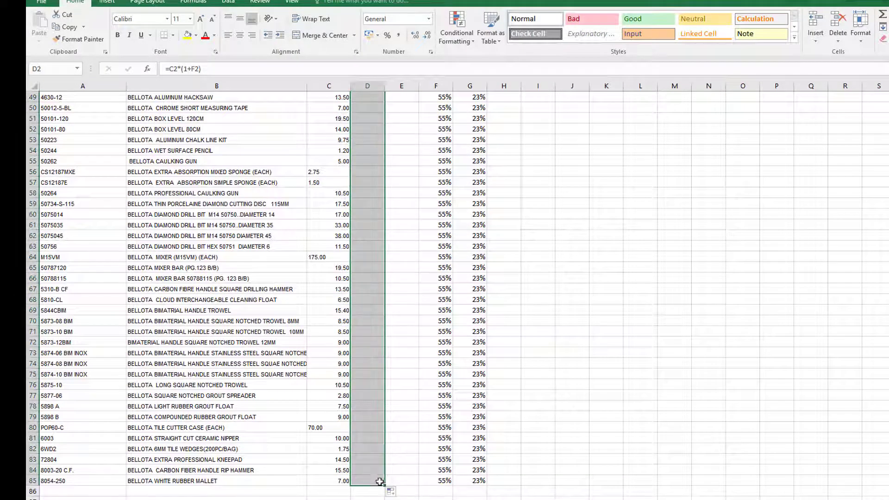
# Step: Review the price formula in D2 and its margin cell reference, and cancel the formula edit
pyautogui.scroll(16, 371, 315)
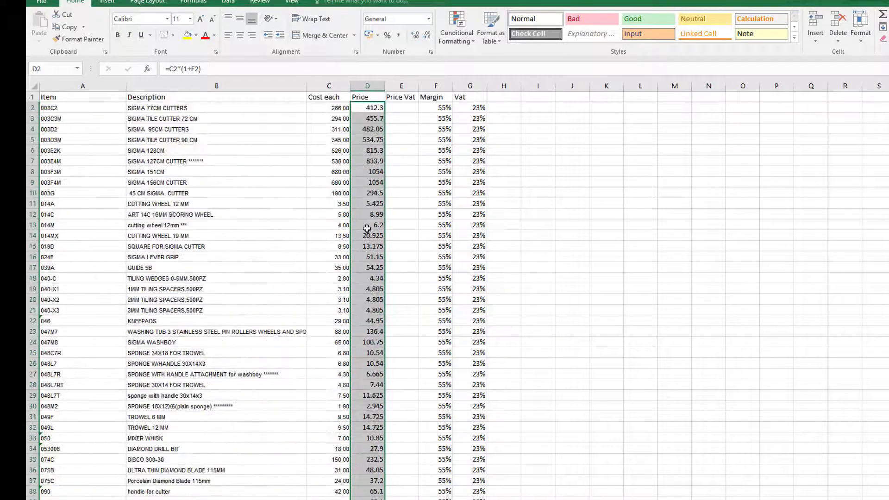
pyautogui.click(211, 69)
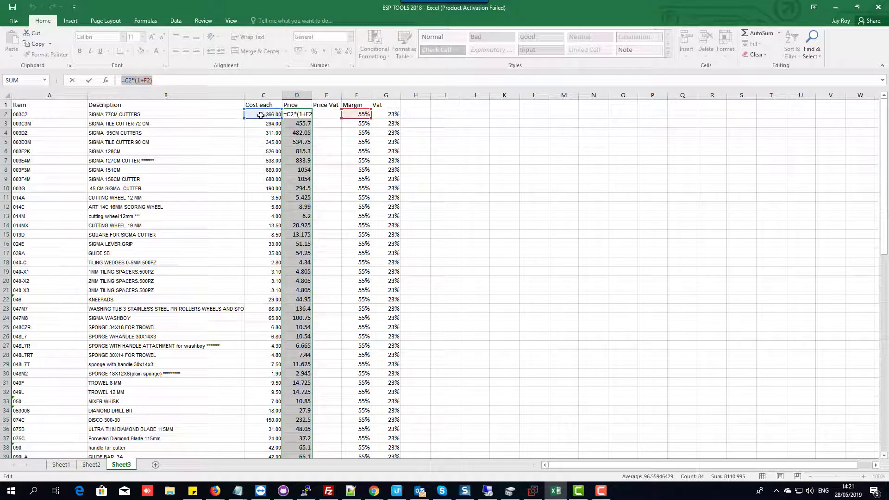
pyautogui.click(148, 80)
pyautogui.write(')')
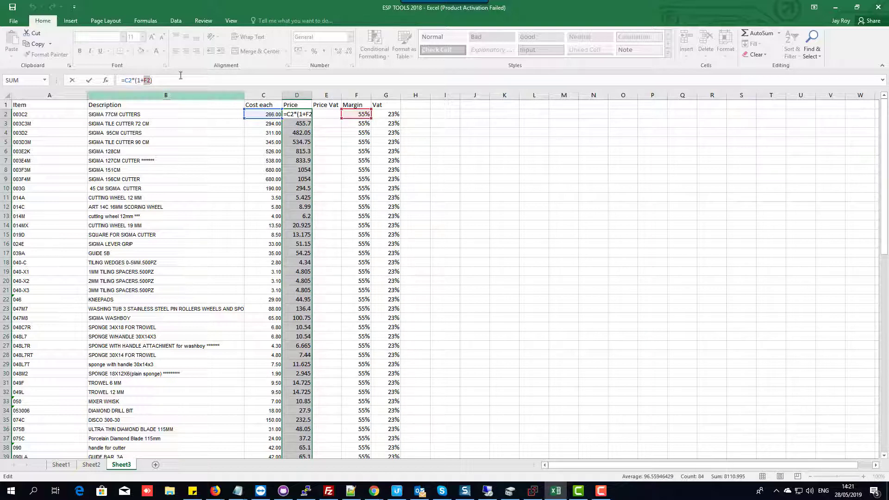
pyautogui.click(364, 116)
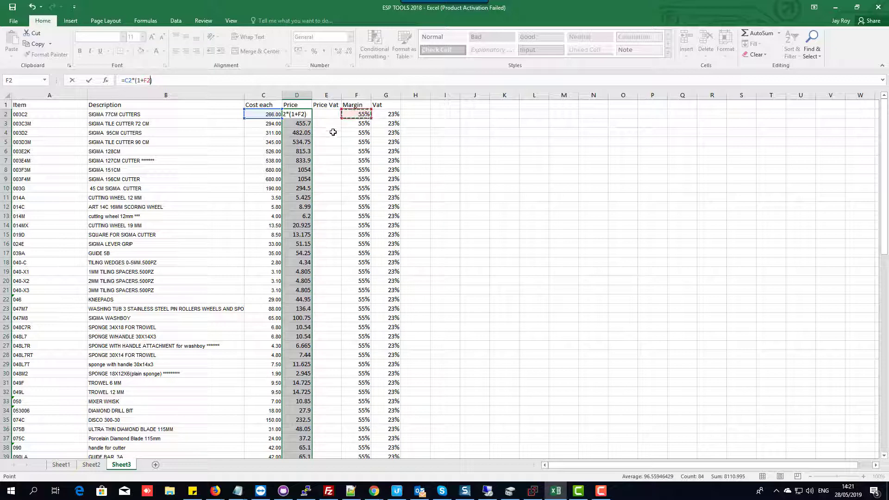
pyautogui.click(463, 124)
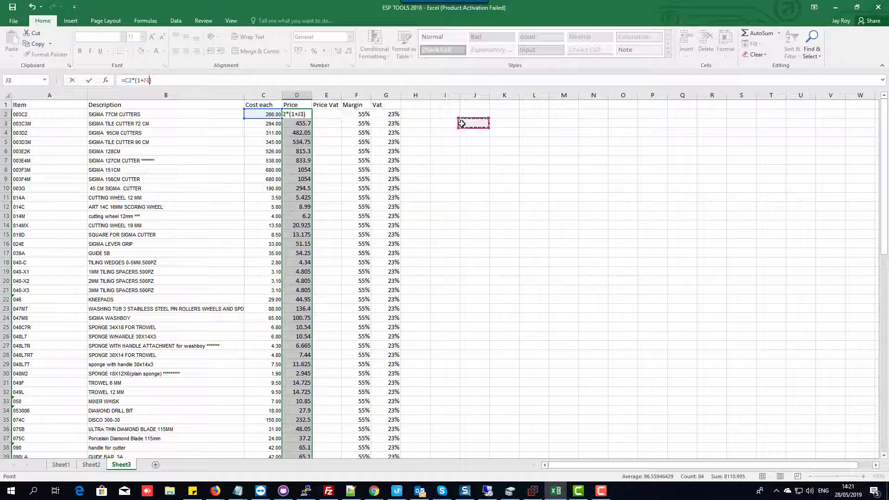
pyautogui.press('Escape')
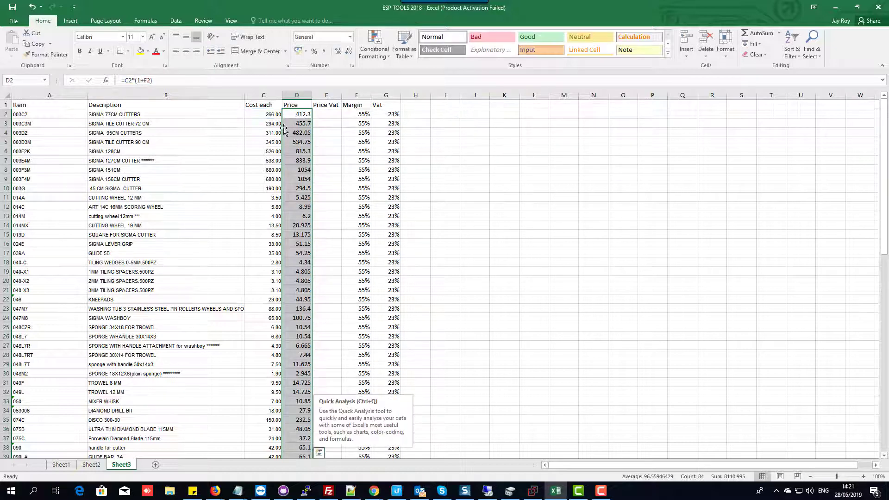
# Step: Enter the formula =(d2*(1+g2)) in E2 to calculate the first item's VAT-inclusive price, accepting the proposed bracket correction
pyautogui.click(324, 115)
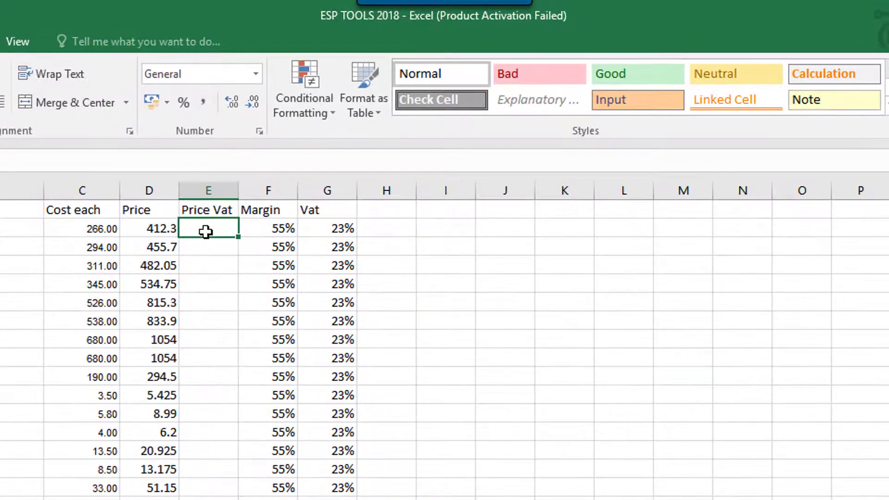
pyautogui.write('=')
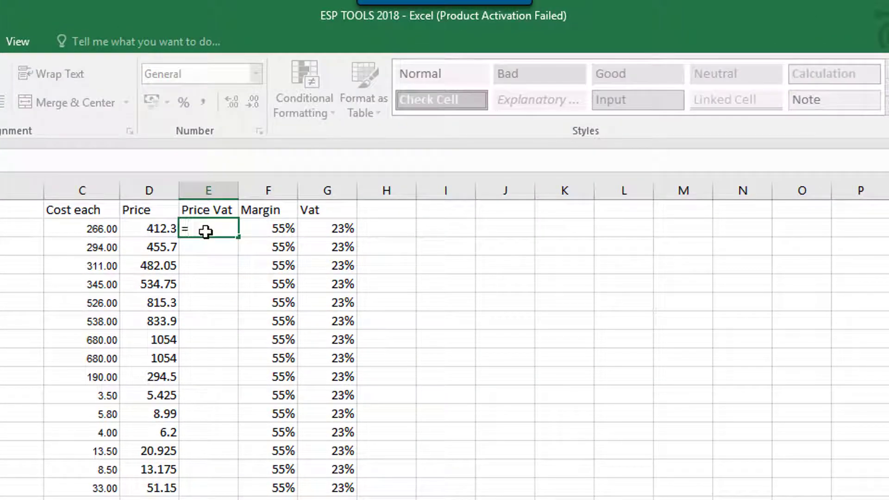
pyautogui.write('(d2*')
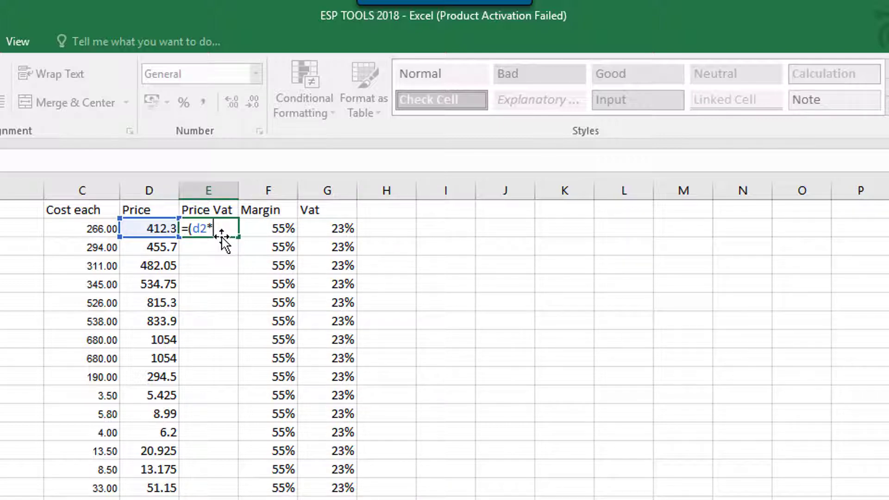
pyautogui.write('(1+')
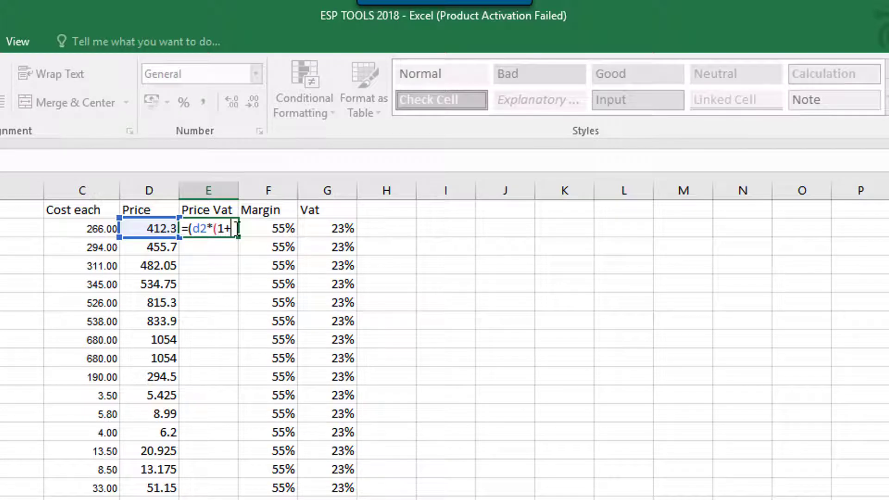
pyautogui.write('g2)')
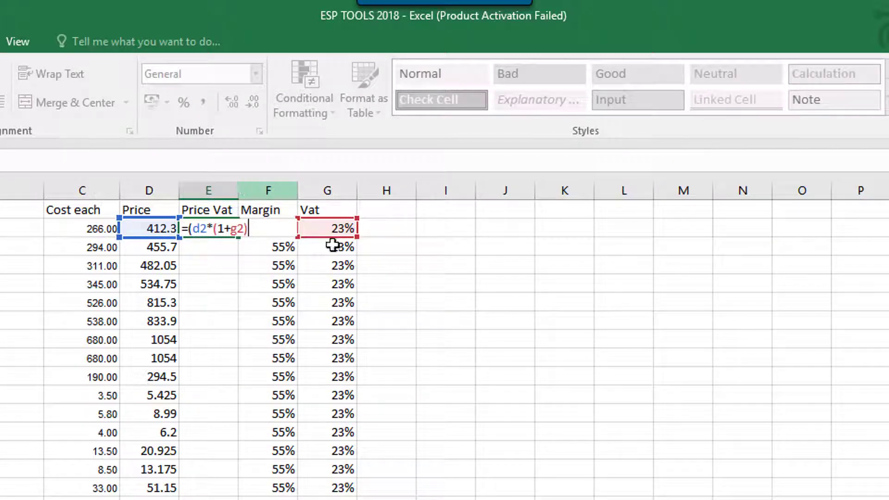
pyautogui.press('Return')
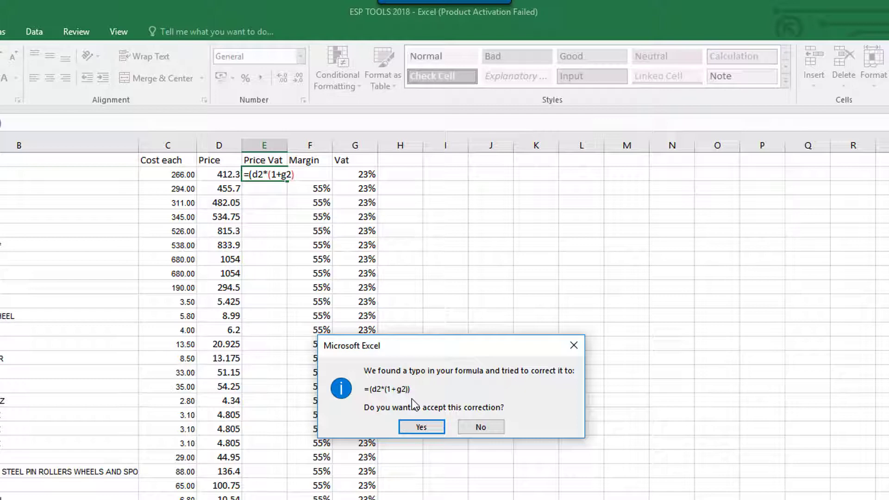
pyautogui.click(421, 427)
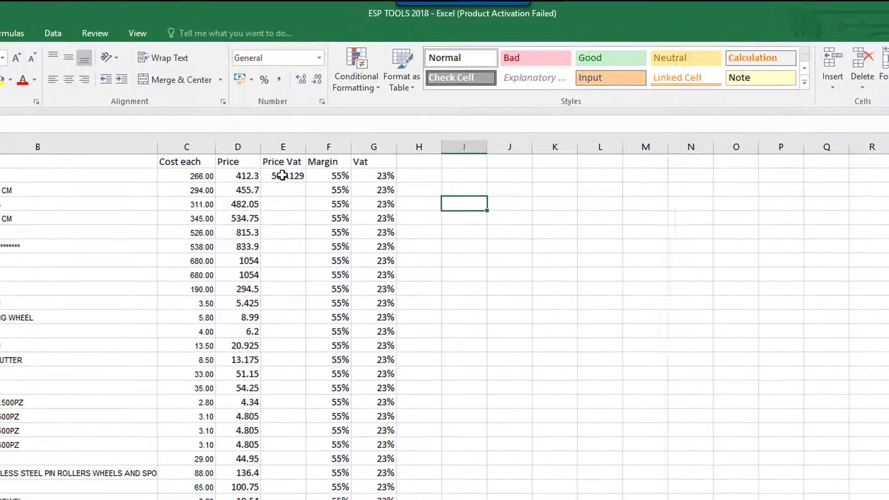
# Step: Remove the redundant outer brackets from the formula in E2 so it reads =D2*(1+G2)
pyautogui.click(283, 175)
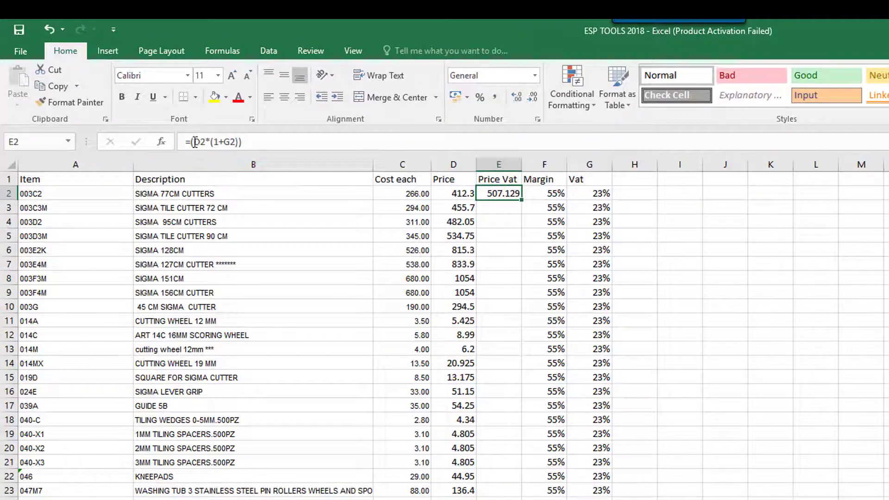
pyautogui.click(194, 141)
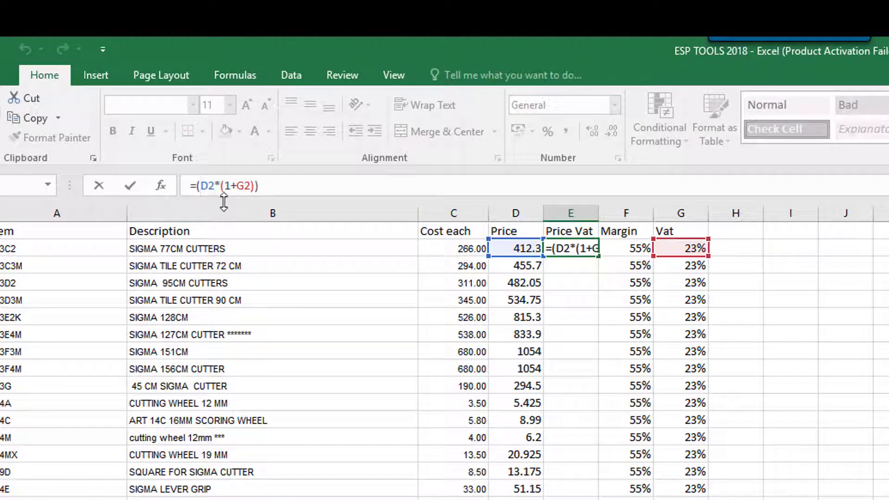
pyautogui.press('Delete')
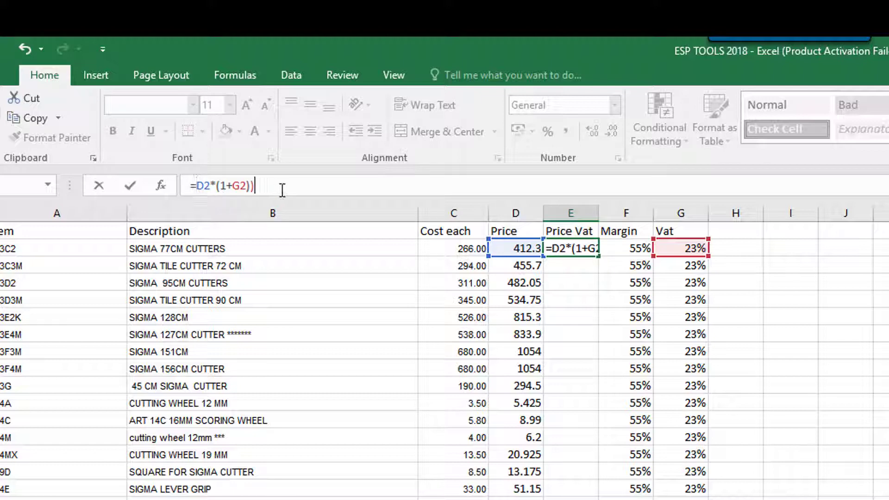
pyautogui.press('BackSpace')
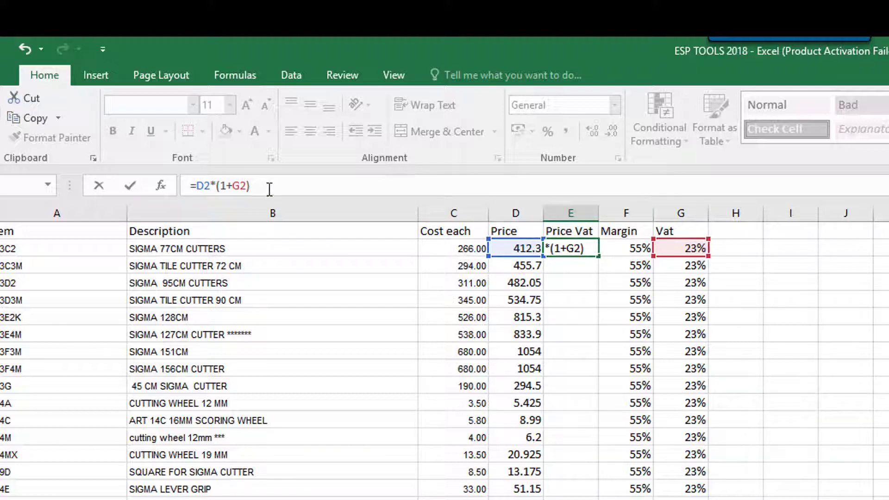
pyautogui.moveTo(250, 185); pyautogui.dragTo(183, 185)
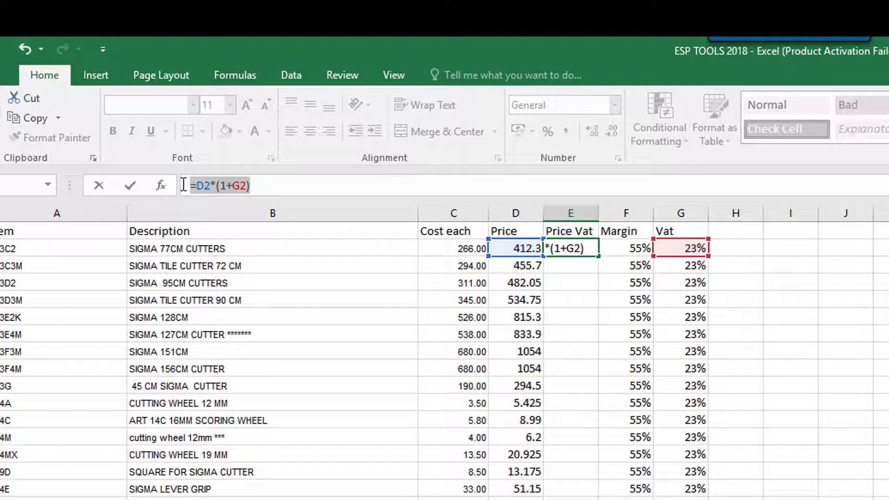
pyautogui.press('Escape')
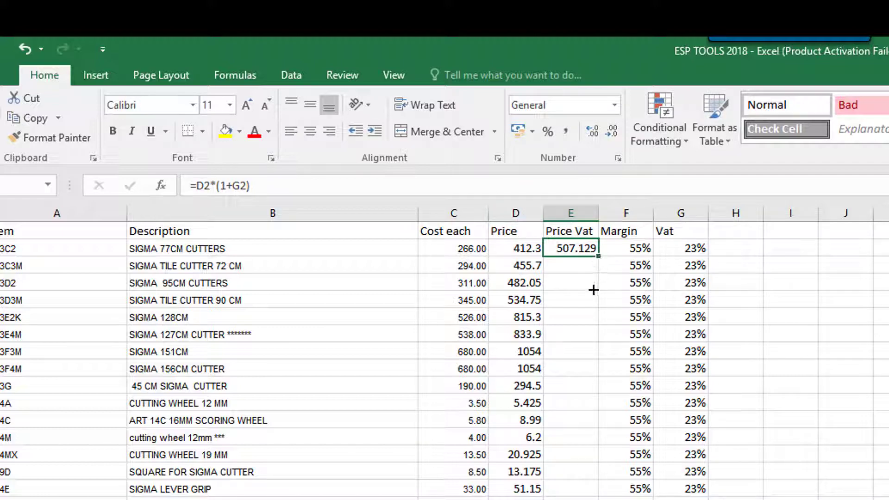
# Step: Fill the VAT-inclusive price formula from E2 down column E for all items and format the results to two decimal places
pyautogui.moveTo(594, 290); pyautogui.dragTo(590, 499)
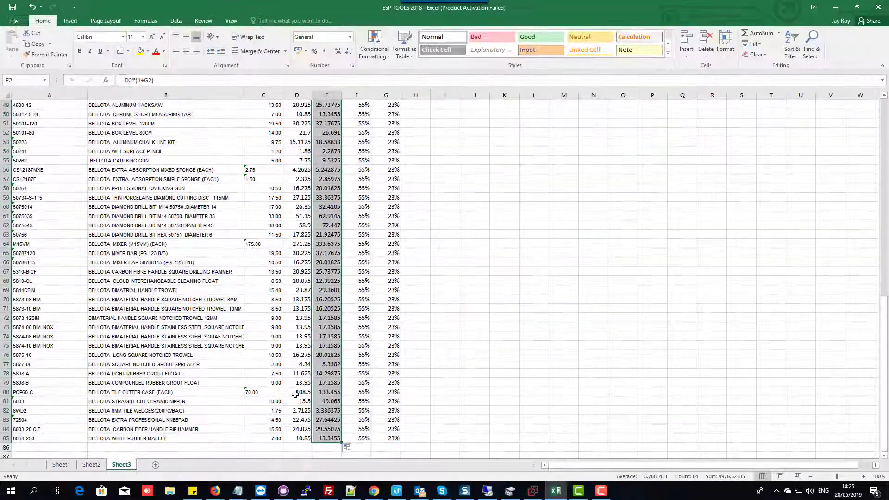
pyautogui.scroll(16, 295, 394)
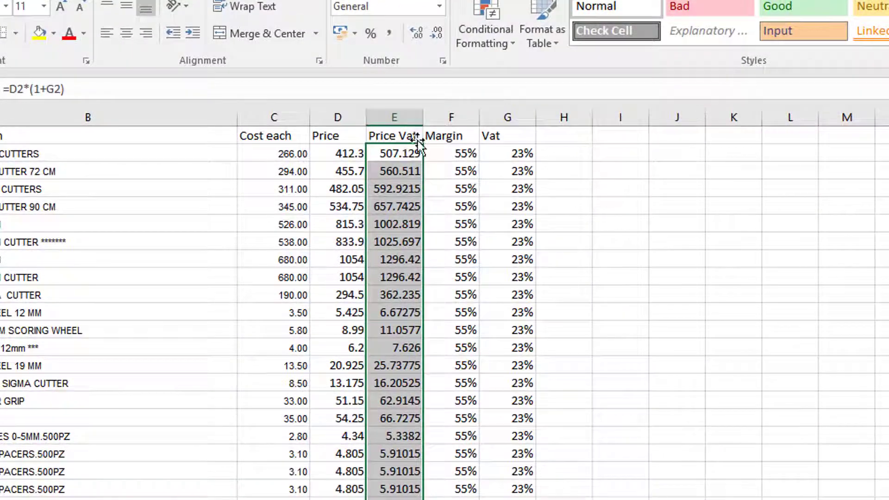
pyautogui.click(435, 35)
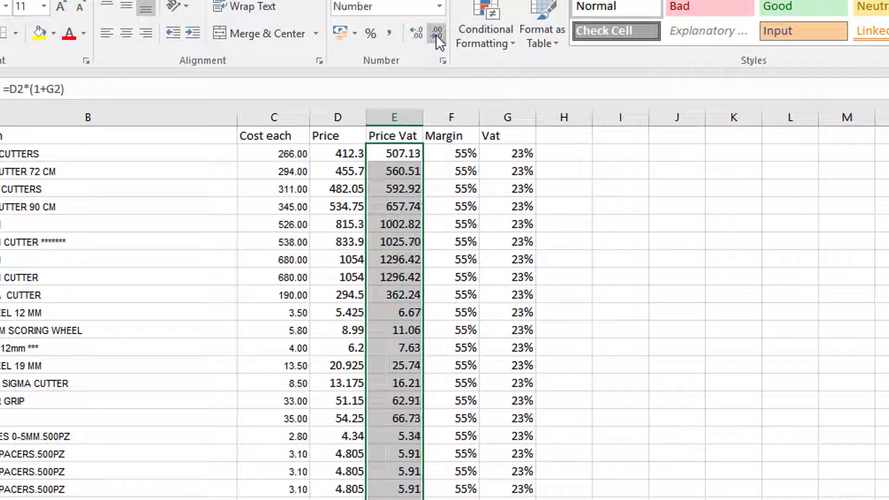
pyautogui.click(439, 35)
pyautogui.click(440, 35)
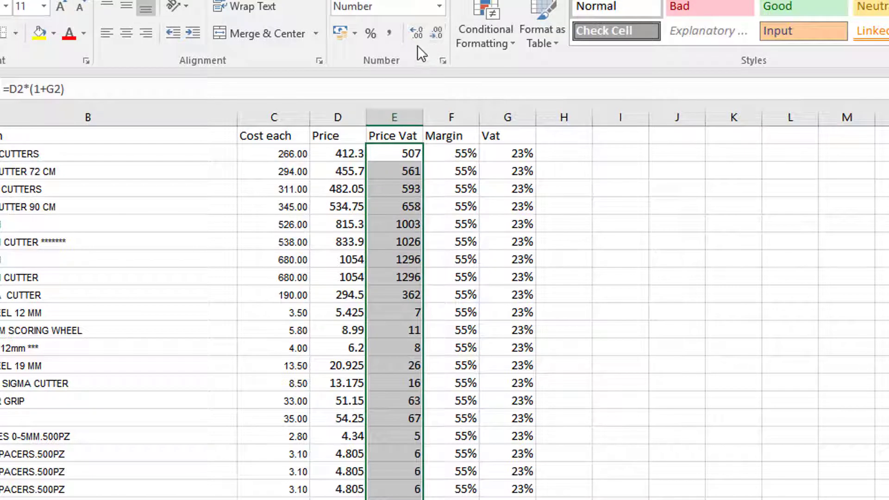
pyautogui.click(417, 35)
pyautogui.click(417, 35)
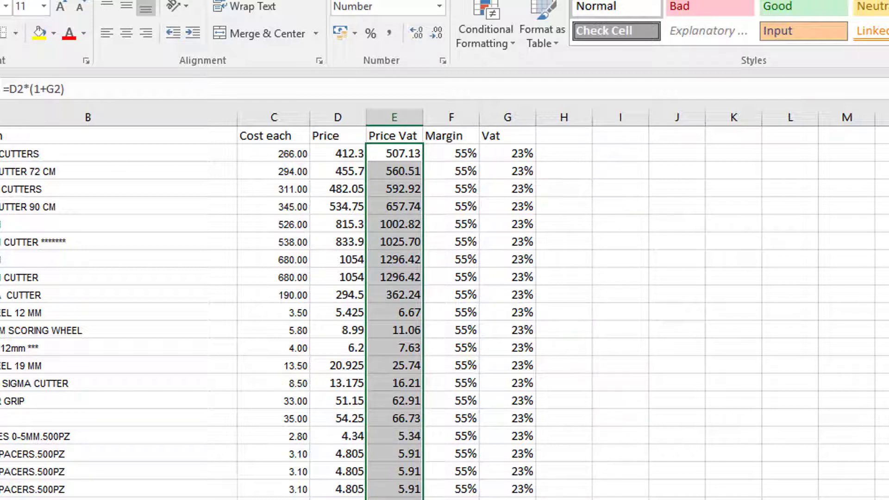
# Step: Examine the column headers and sample product in the importtemplate2 workbook against the item and description columns of the price list
pyautogui.click(1, 171)
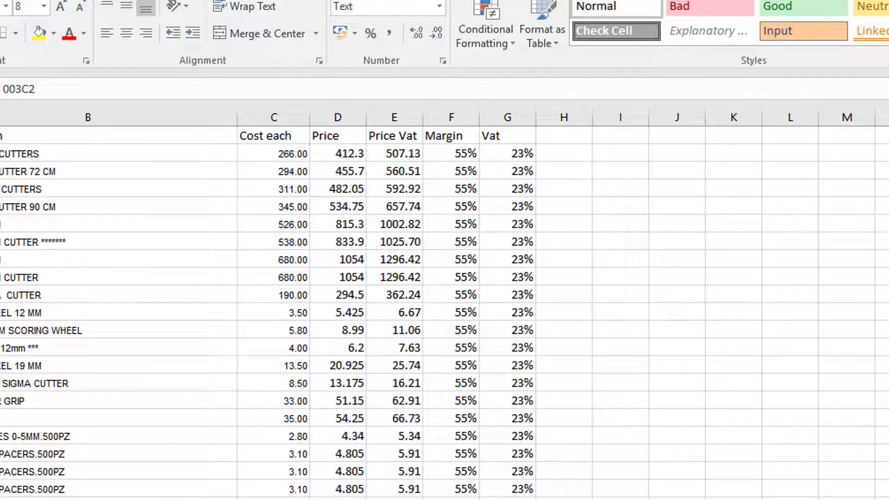
pyautogui.click(1, 154)
pyautogui.click(0, 154)
pyautogui.click(87, 154)
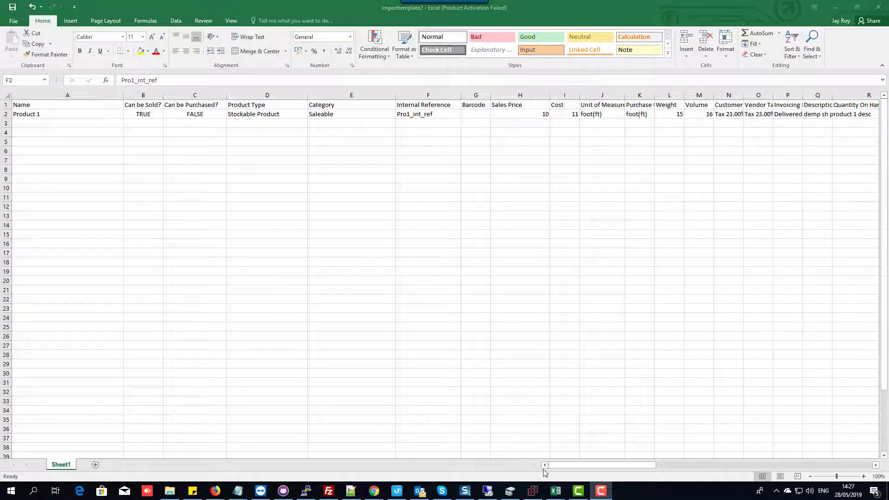
pyautogui.click(512, 466)
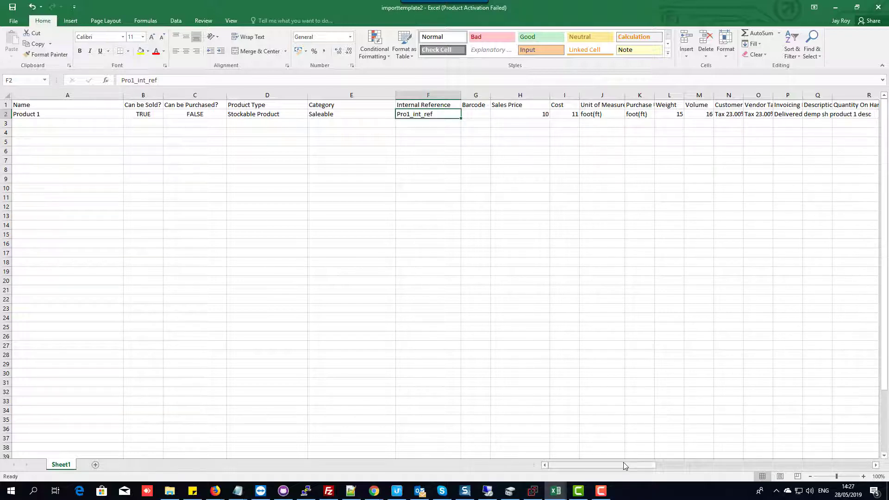
pyautogui.moveTo(624, 469); pyautogui.dragTo(596, 474)
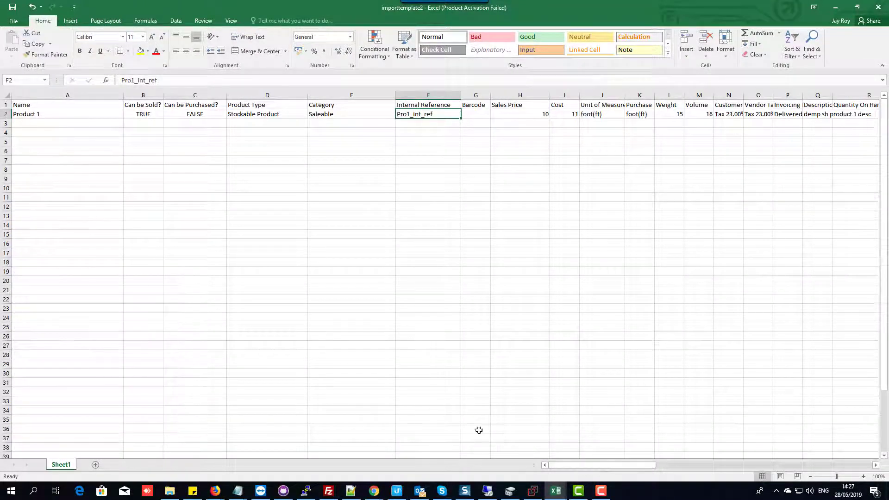
pyautogui.click(555, 491)
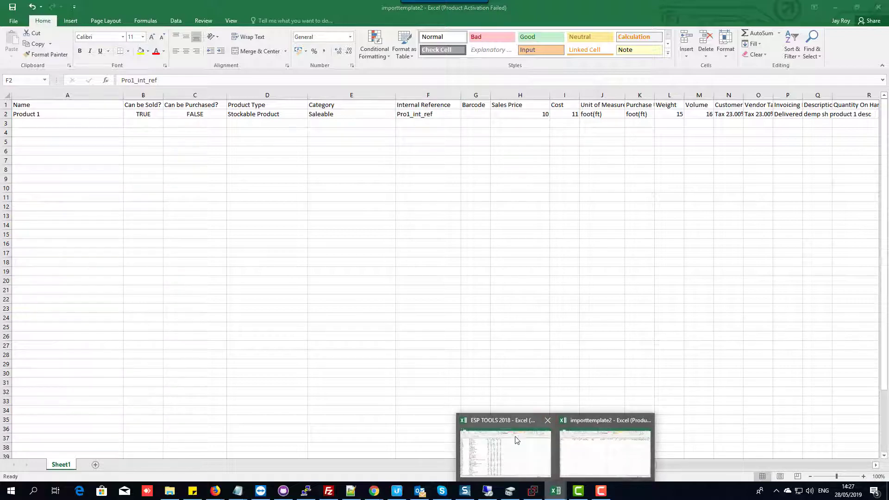
pyautogui.click(517, 440)
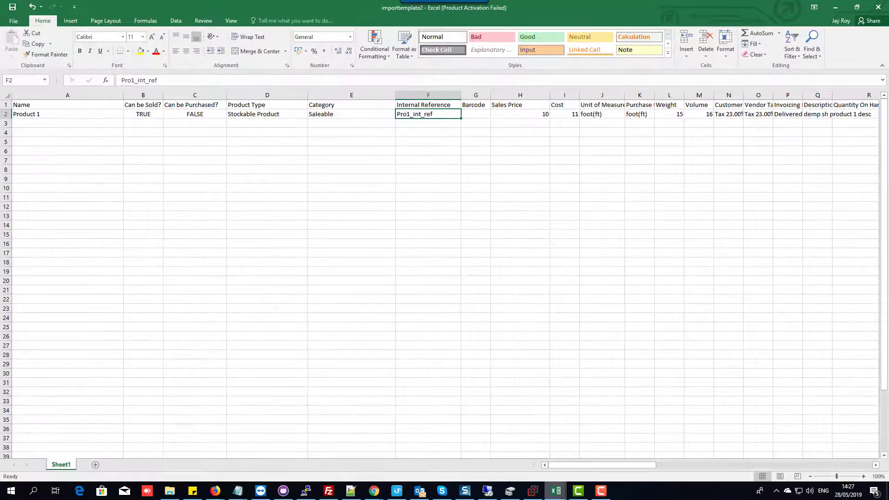
# Step: Switch to the ESP TOOLS 2018 workbook and copy all item descriptions in B2:B85
pyautogui.moveTo(557, 492)
pyautogui.click(510, 453)
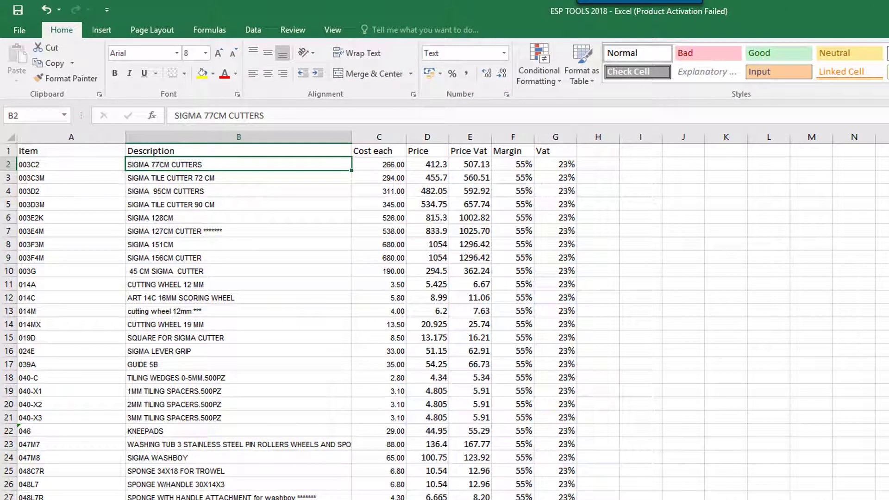
pyautogui.scroll(-15, 445, 320)
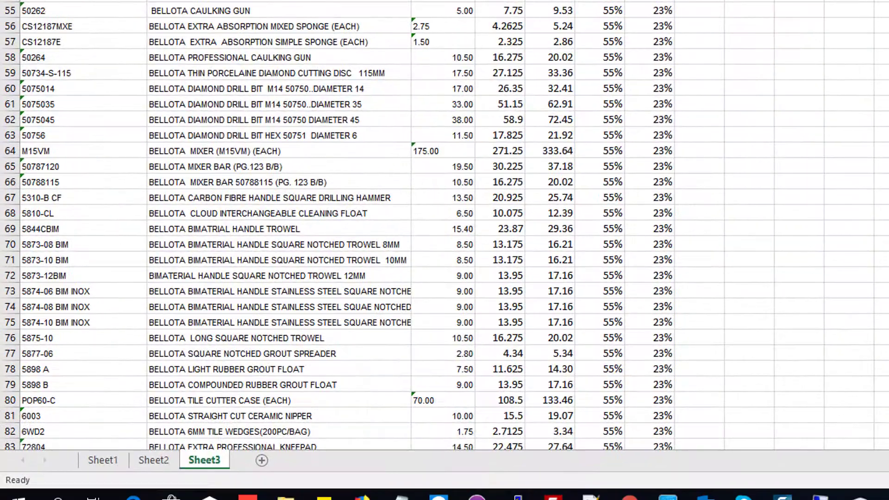
pyautogui.scroll(-13, 444, 319)
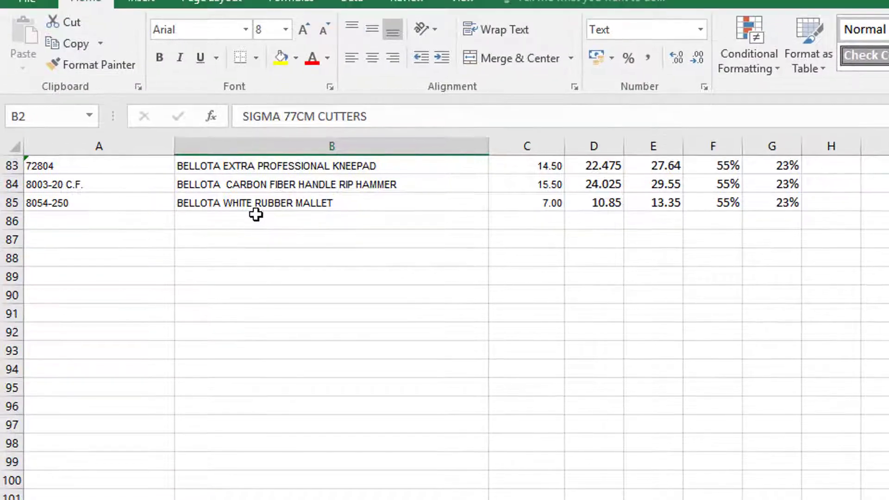
pyautogui.keyDown('shift'); pyautogui.click(228, 207); pyautogui.keyUp('shift')
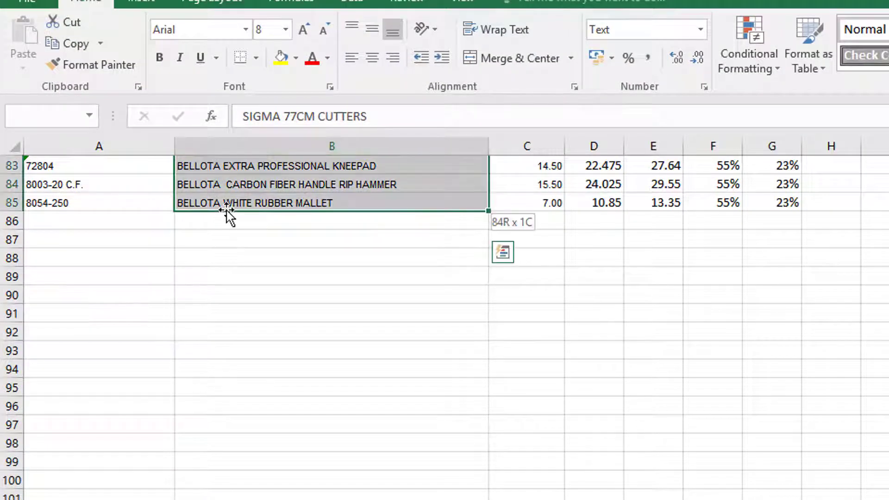
pyautogui.scroll(20, 544, 374)
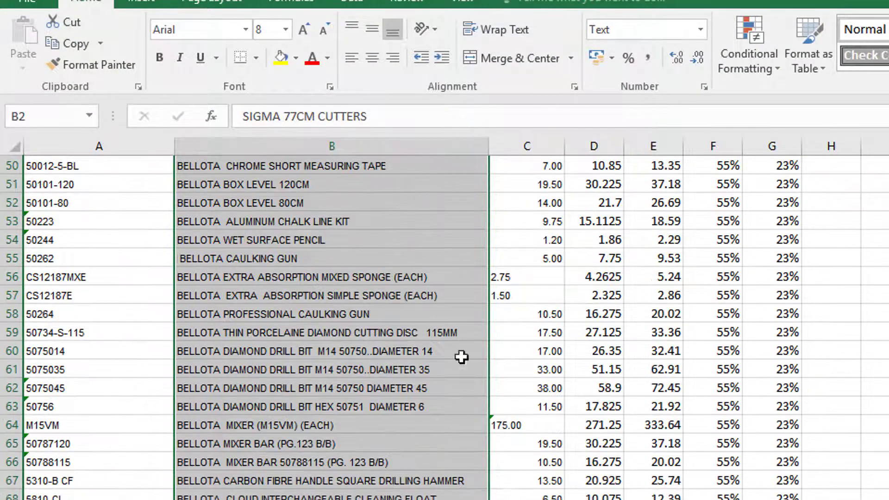
pyautogui.rightClick(245, 289)
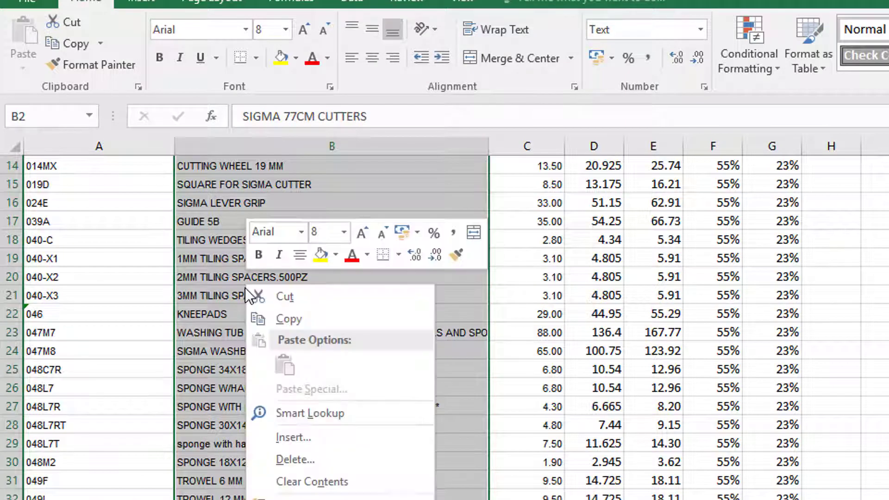
pyautogui.click(283, 317)
pyautogui.scroll(4, 283, 317)
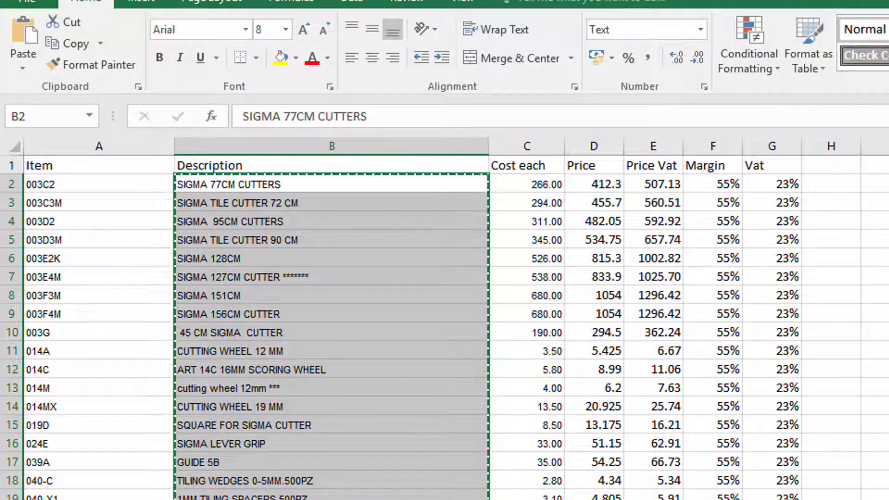
# Step: Paste the copied descriptions into the Name column of importtemplate2 starting at A3, and widen column A to fit them
pyautogui.hotkey('alt', 'Tab')
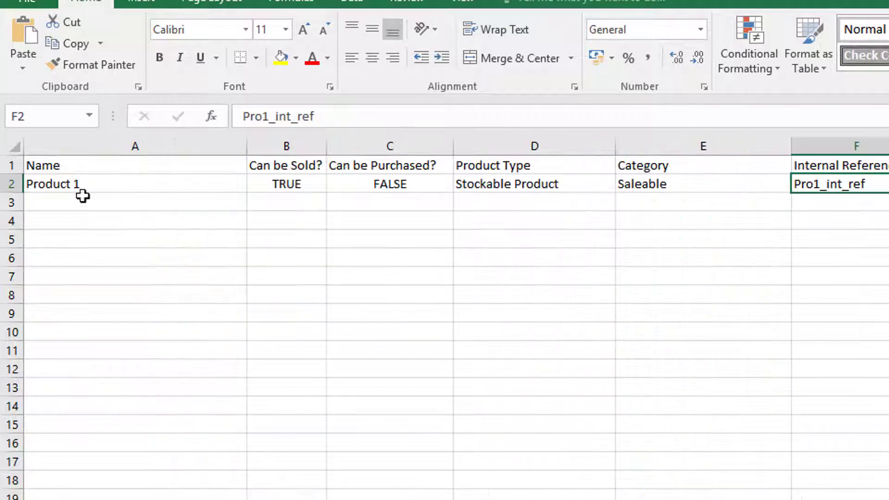
pyautogui.click(45, 203)
pyautogui.rightClick(45, 203)
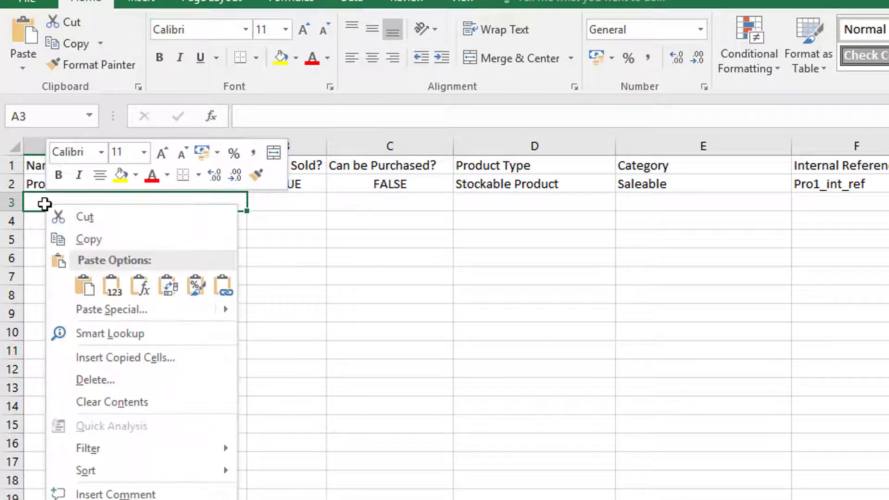
pyautogui.click(85, 284)
pyautogui.click(88, 285)
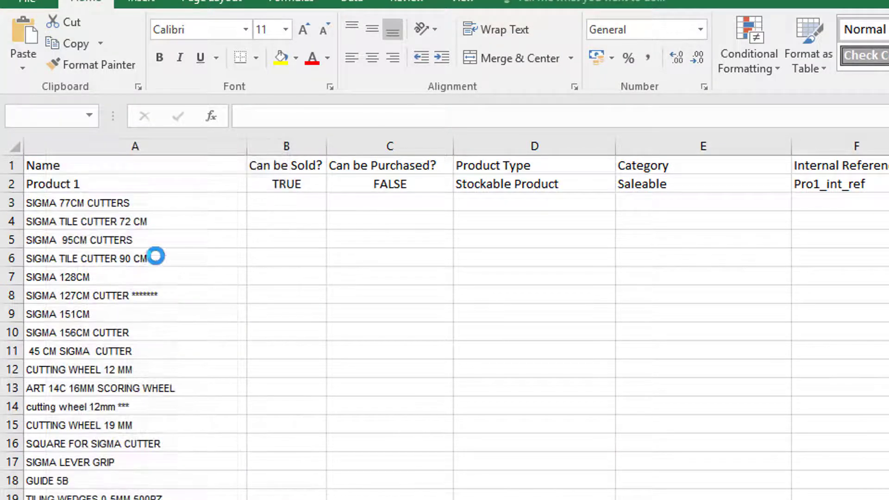
pyautogui.moveTo(247, 146); pyautogui.dragTo(363, 241)
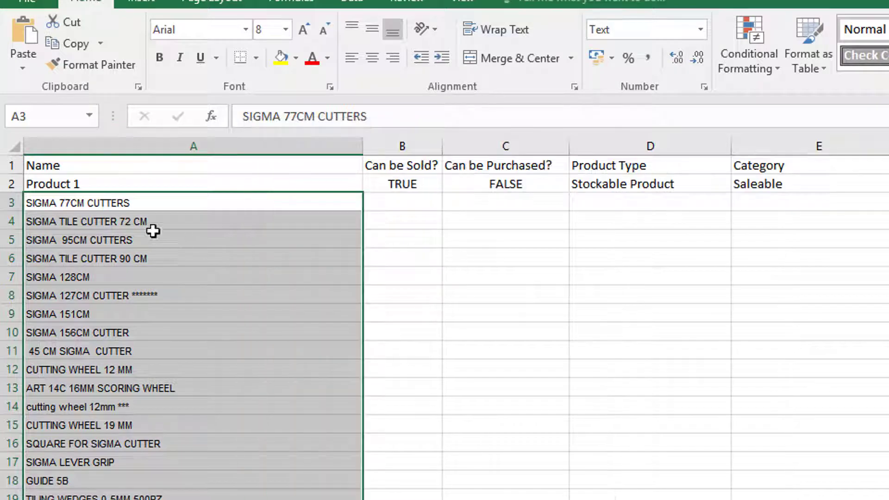
# Step: Fill the TRUE value from B2 down the Can be Sold? column to row 86
pyautogui.click(399, 179)
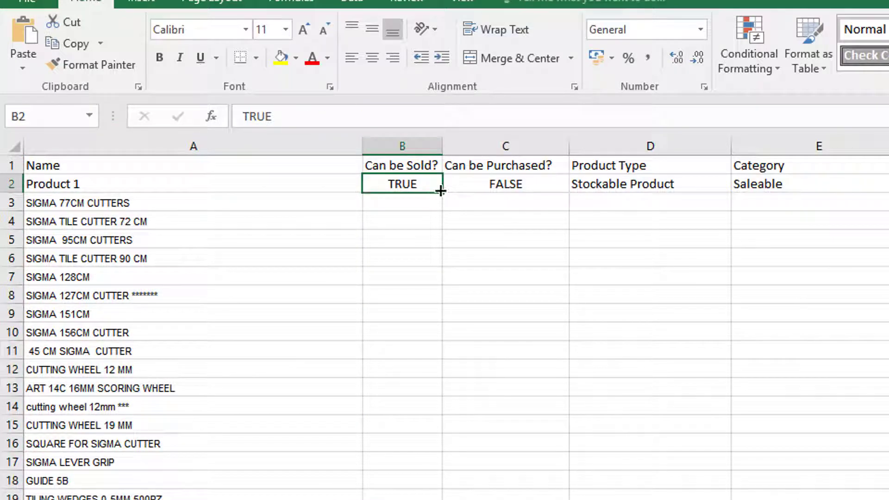
pyautogui.moveTo(442, 191); pyautogui.dragTo(229, 427)
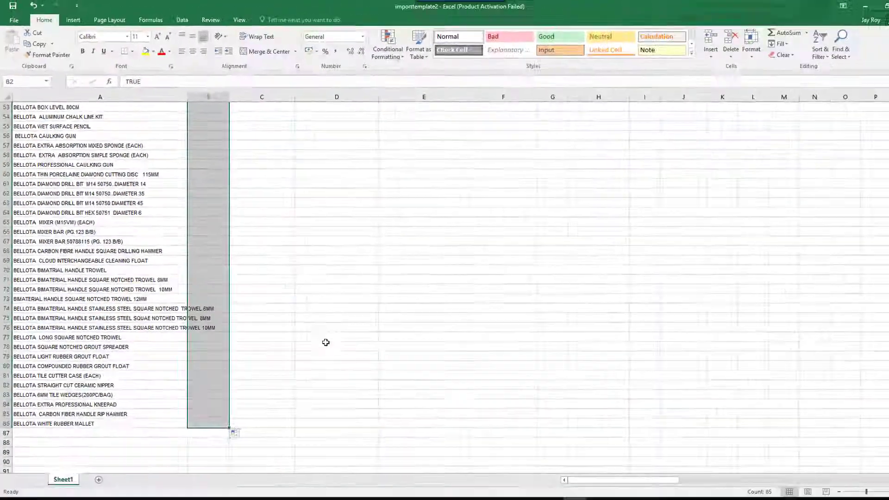
pyautogui.scroll(16, 393, 300)
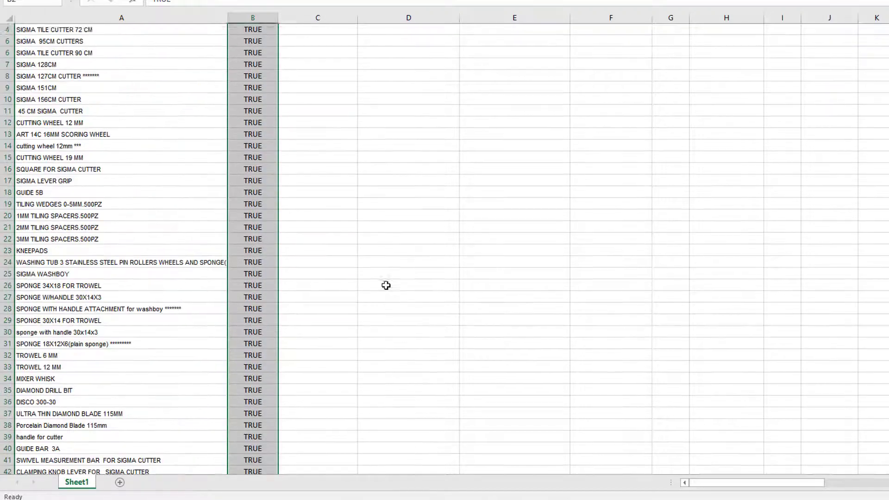
pyautogui.scroll(1, 386, 285)
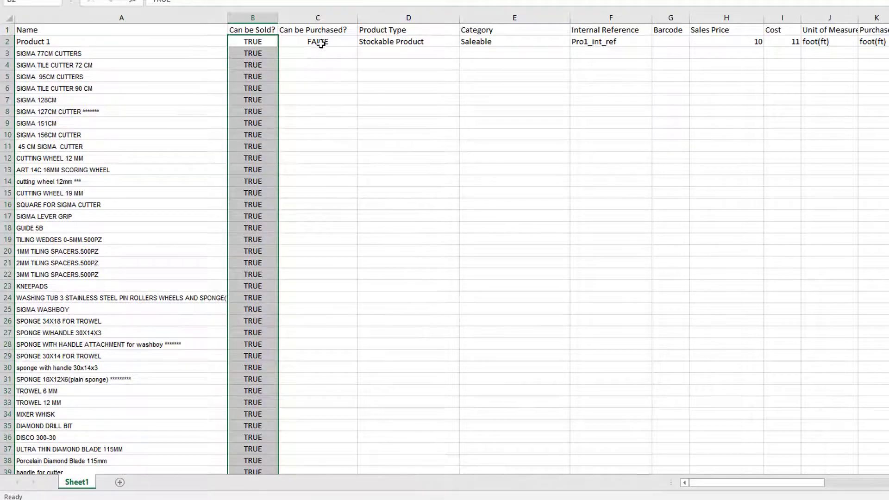
# Step: Enter TRUE in C3 and fill it down the Can be Purchased? column to row 86
pyautogui.click(321, 44)
pyautogui.click(312, 56)
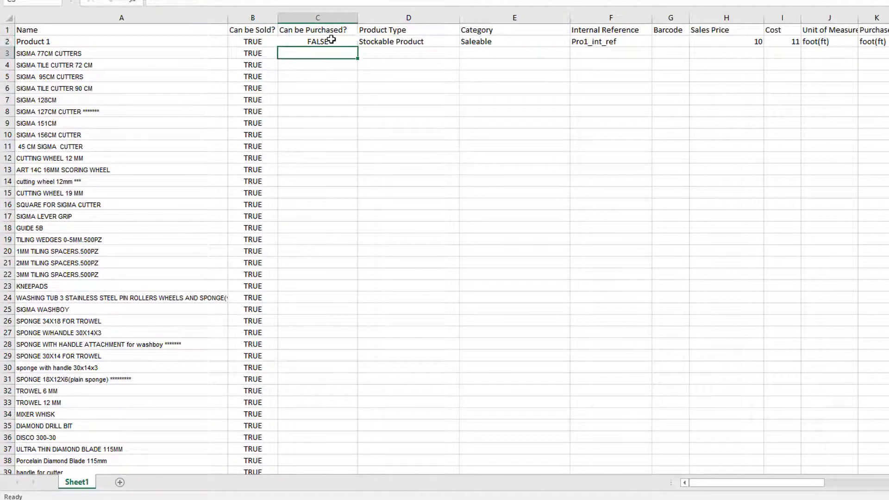
pyautogui.write('True')
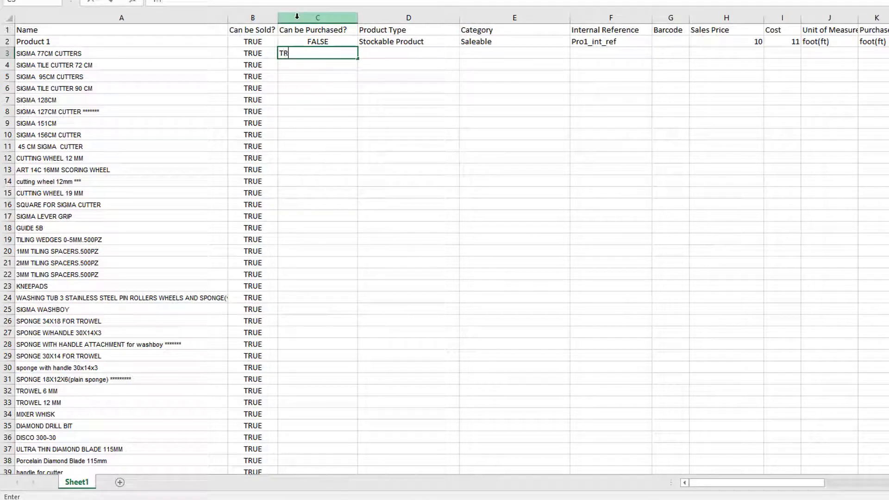
pyautogui.press('Return')
pyautogui.click(324, 55)
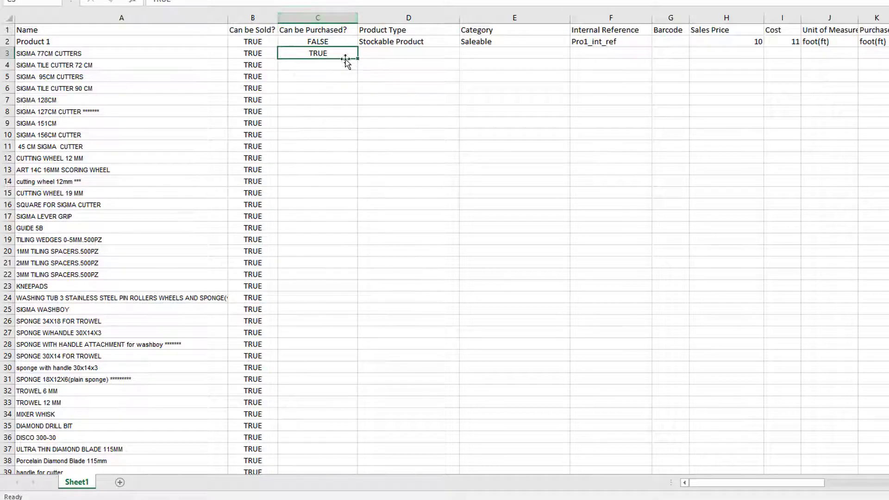
pyautogui.moveTo(357, 58); pyautogui.dragTo(350, 408)
pyautogui.scroll(16, 502, 266)
pyautogui.scroll(2, 471, 208)
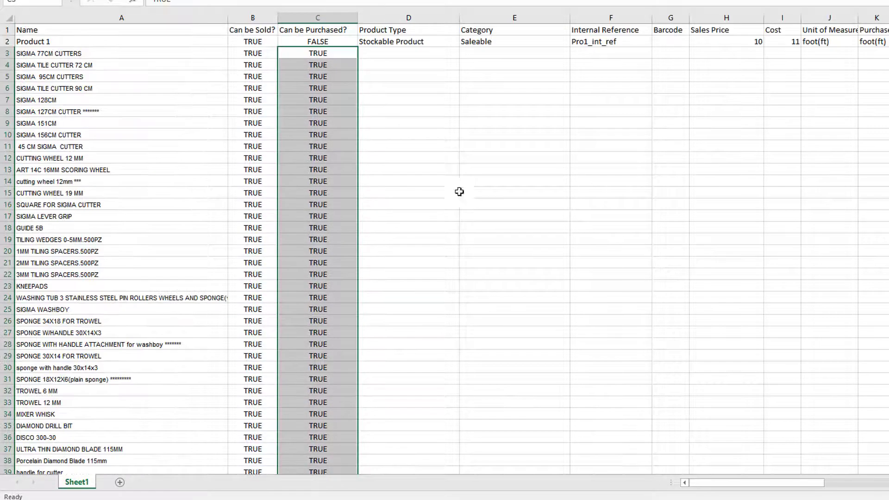
# Step: Fill Stockable Product from D2 down the Product Type column to row 86
pyautogui.click(417, 42)
pyautogui.moveTo(459, 46); pyautogui.dragTo(461, 456)
pyautogui.scroll(16, 500, 347)
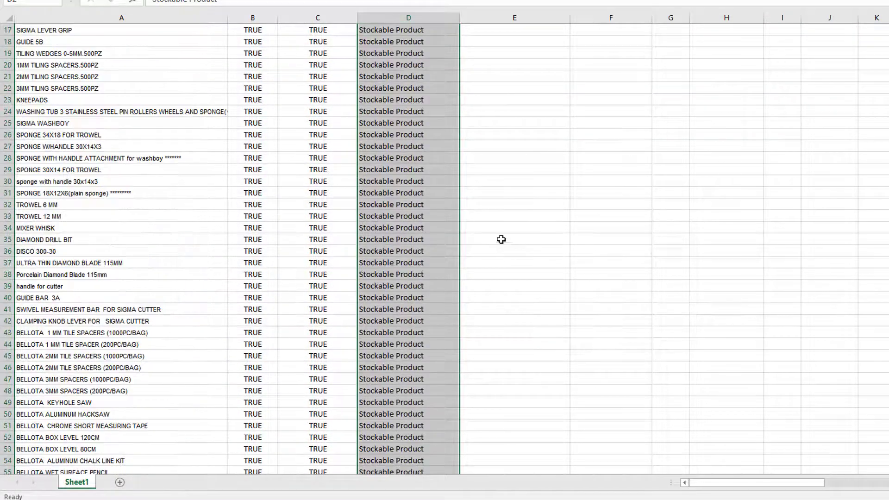
# Step: Enter the category ESP in E3 and fill it down the Category column to row 86
pyautogui.click(483, 43)
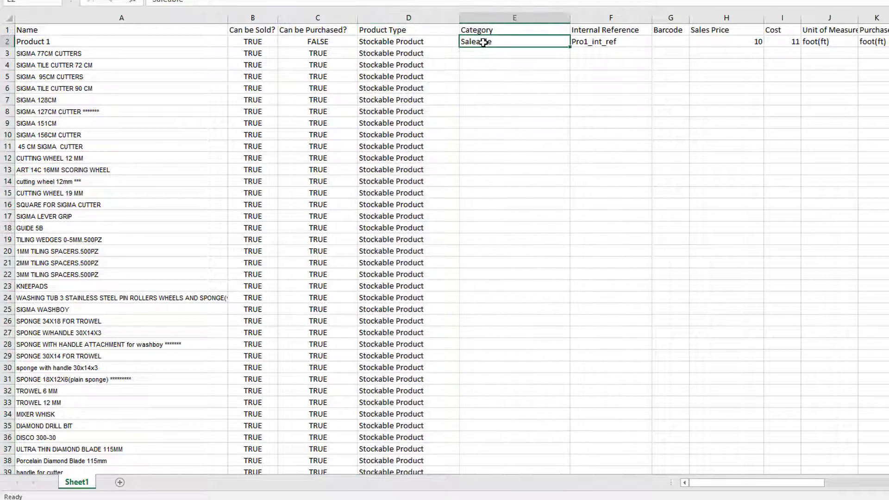
pyautogui.click(482, 53)
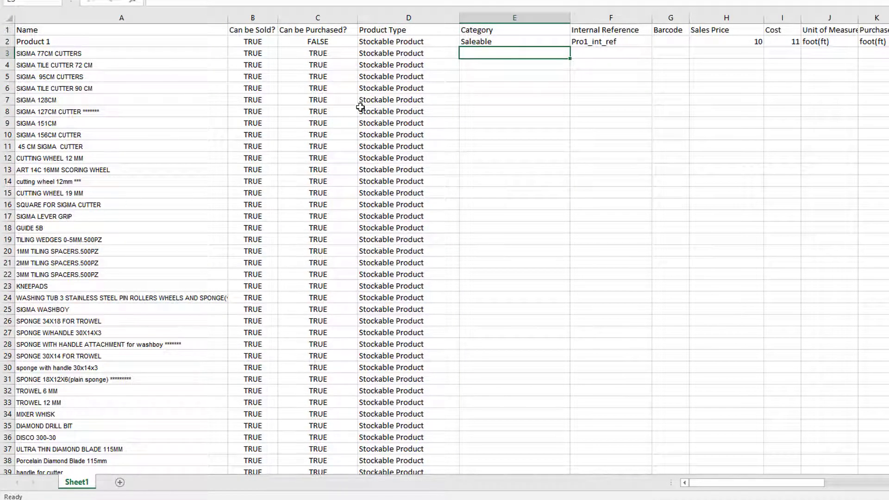
pyautogui.write('SP')
pyautogui.click(486, 64)
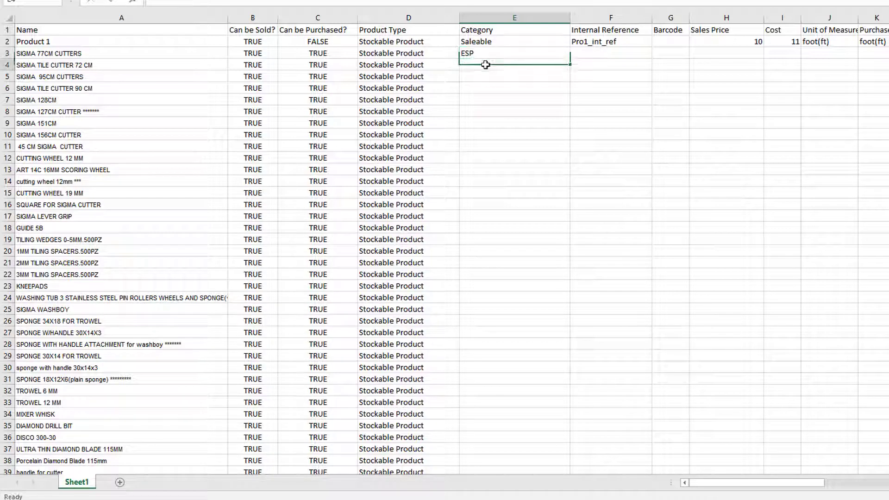
pyautogui.click(498, 55)
pyautogui.moveTo(570, 57); pyautogui.dragTo(548, 431)
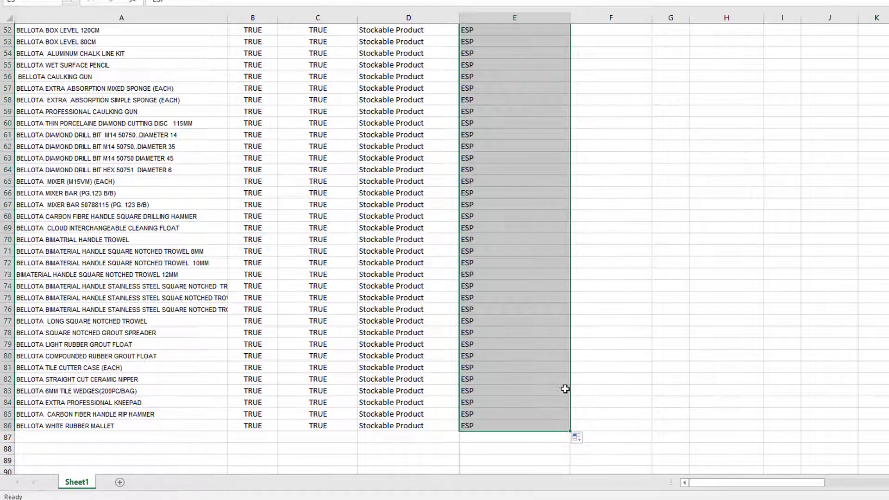
pyautogui.scroll(12, 567, 263)
pyautogui.scroll(5, 568, 262)
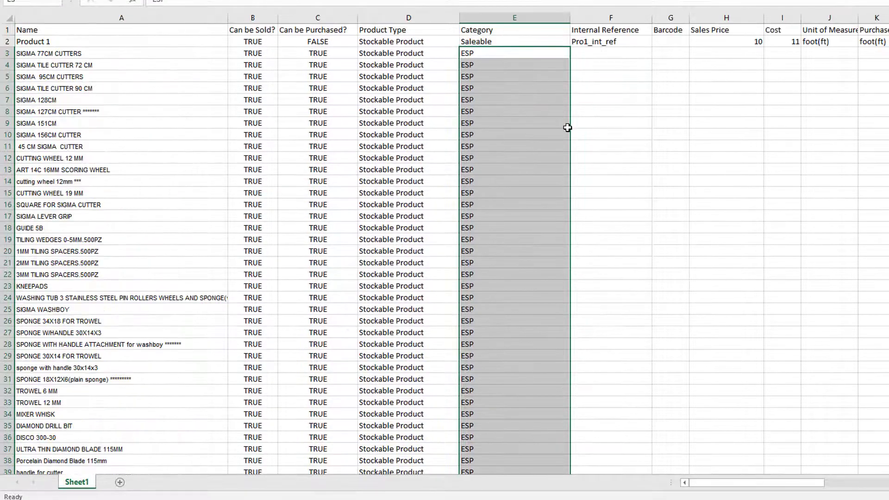
# Step: Switch to the ESP TOOLS 2018 workbook and copy all item codes in A2:A85
pyautogui.click(603, 44)
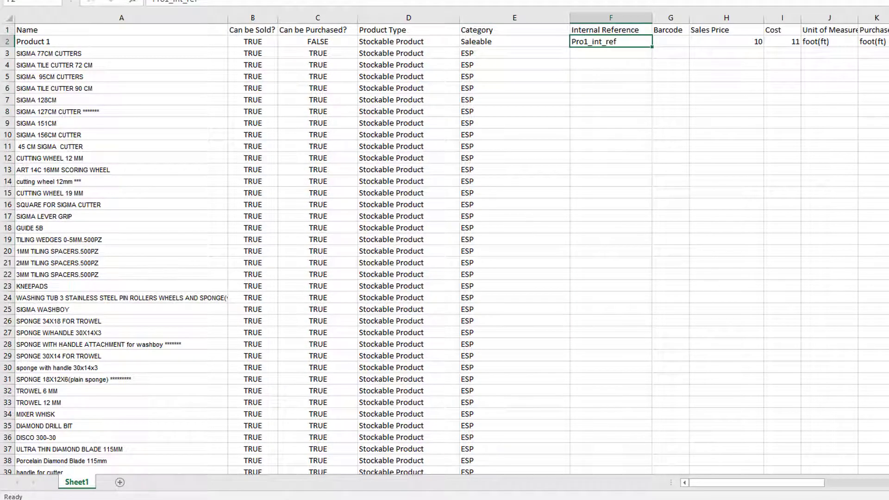
pyautogui.moveTo(649, 497)
pyautogui.click(667, 470)
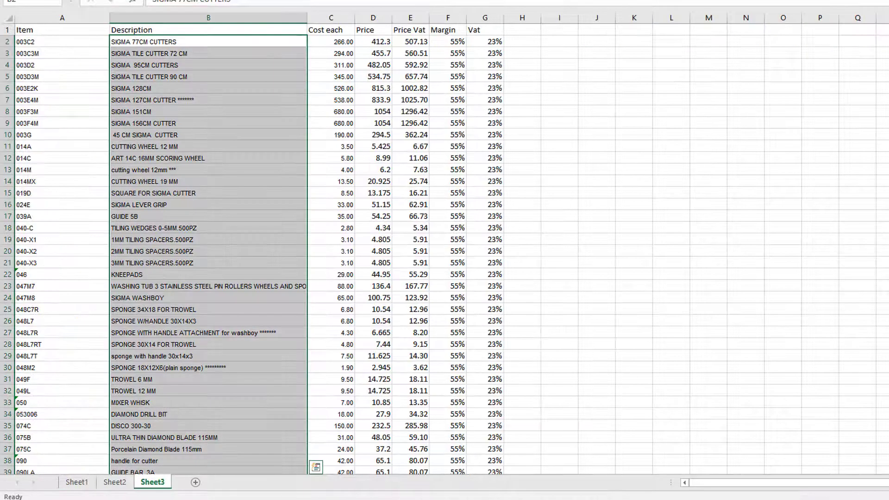
pyautogui.click(35, 43)
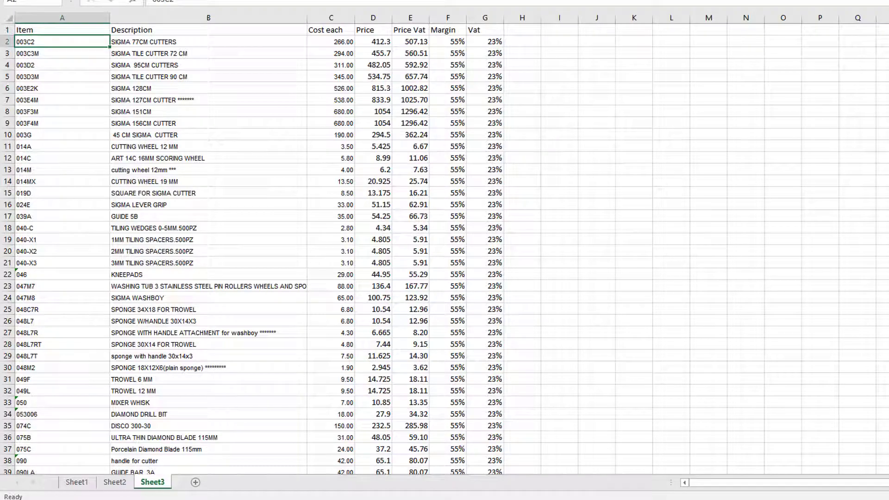
pyautogui.scroll(-16, 102, 415)
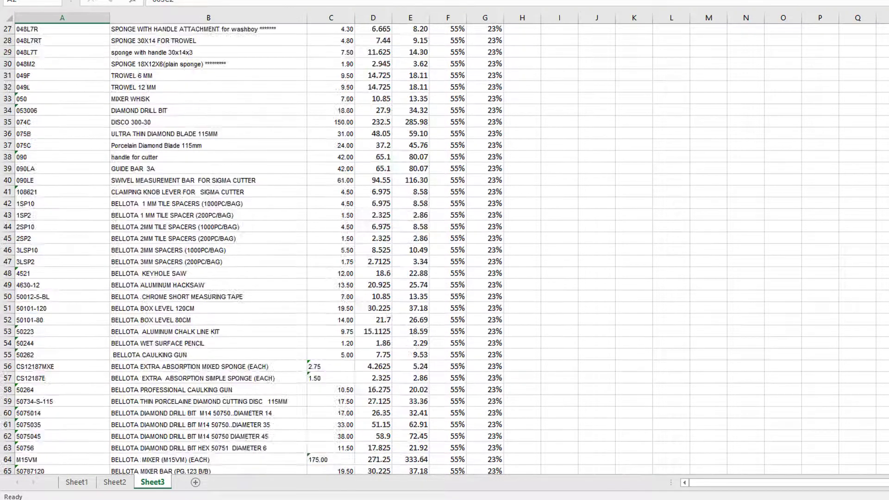
pyautogui.scroll(-2, 102, 415)
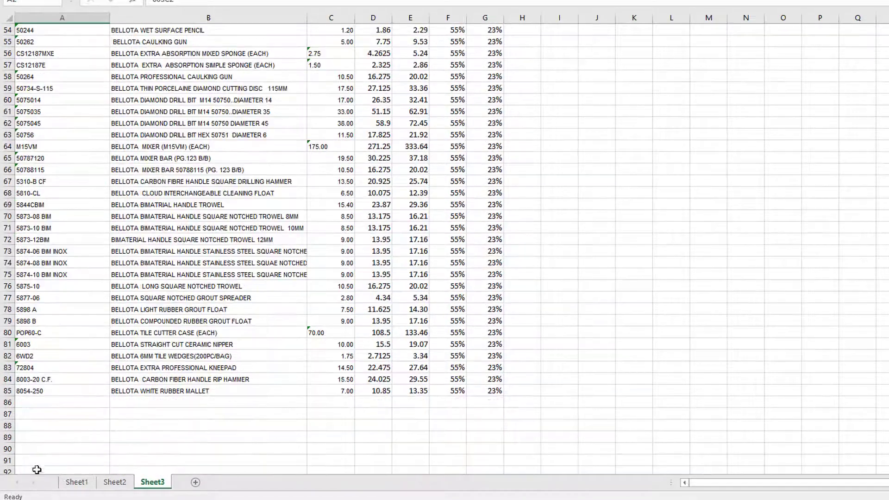
pyautogui.keyDown('shift'); pyautogui.click(29, 392); pyautogui.keyUp('shift')
pyautogui.rightClick(32, 256)
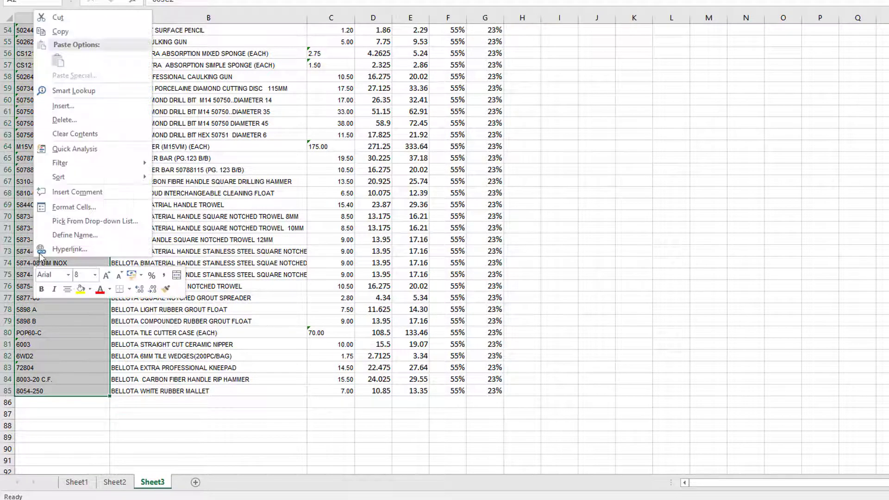
pyautogui.click(99, 33)
pyautogui.scroll(15, 353, 206)
pyautogui.scroll(2, 352, 206)
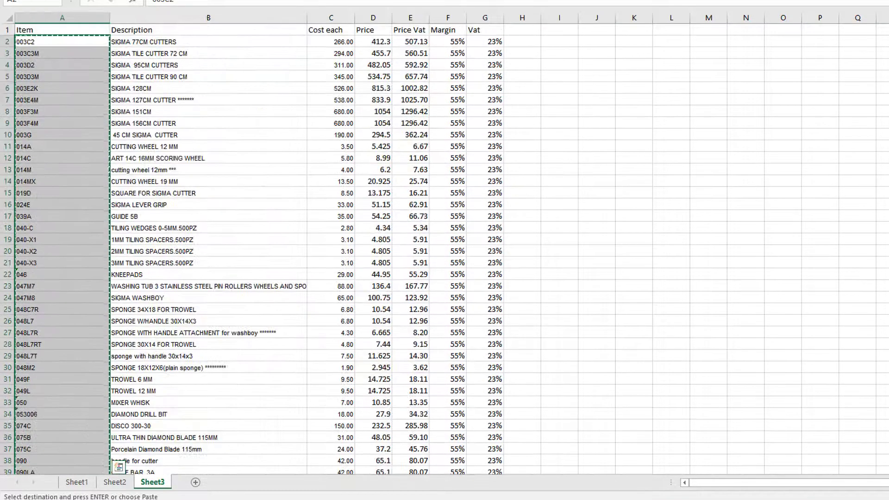
# Step: Return to importtemplate2, paste the item codes into the Internal Reference column starting at F3, and widen column F slightly
pyautogui.click(698, 499)
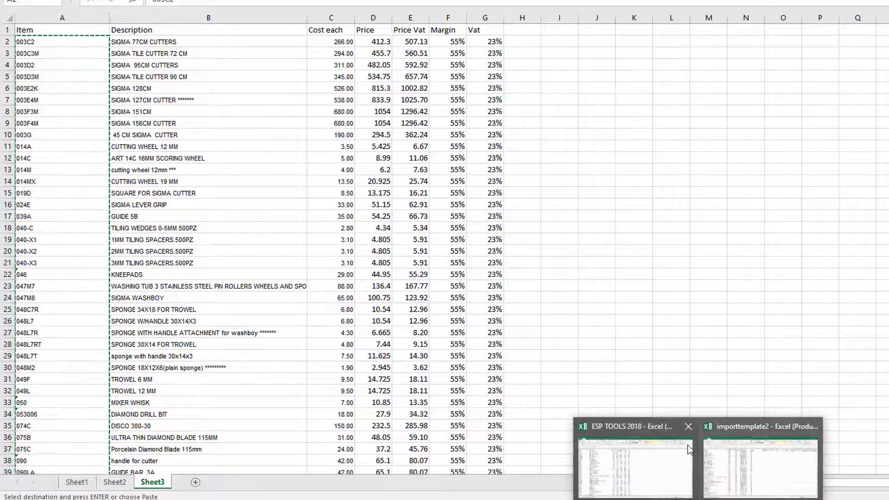
pyautogui.click(660, 448)
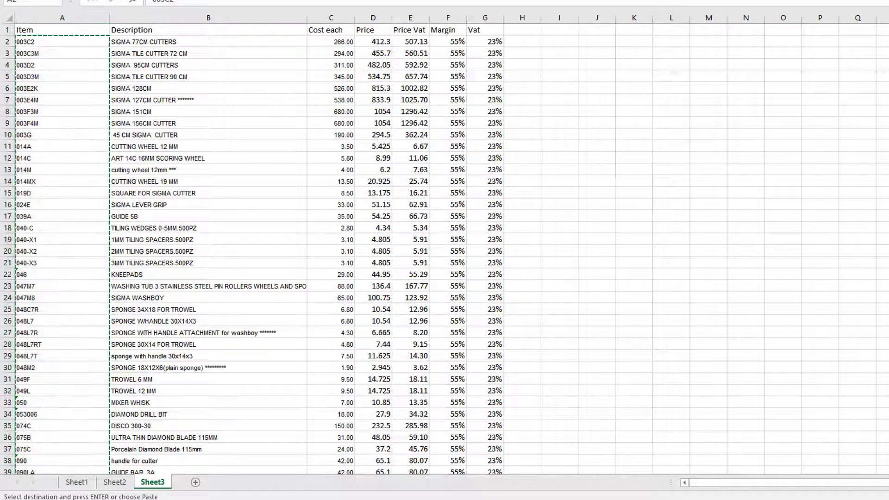
pyautogui.click(698, 499)
pyautogui.click(718, 481)
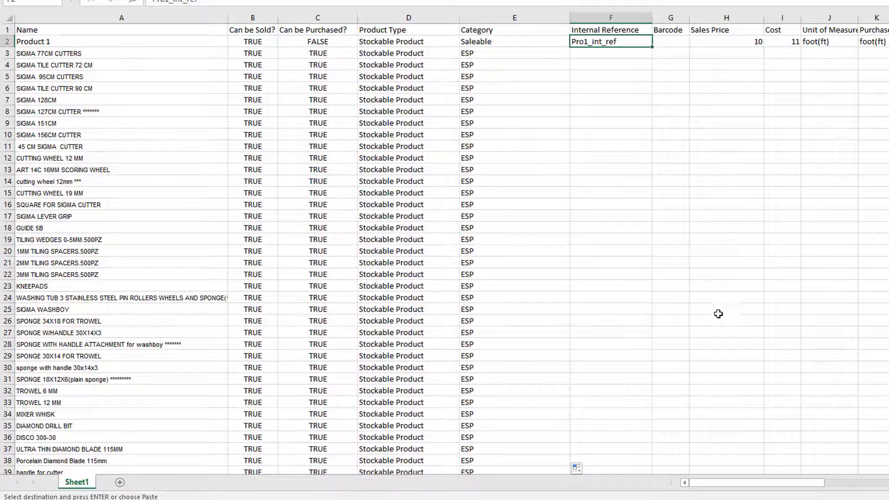
pyautogui.click(698, 499)
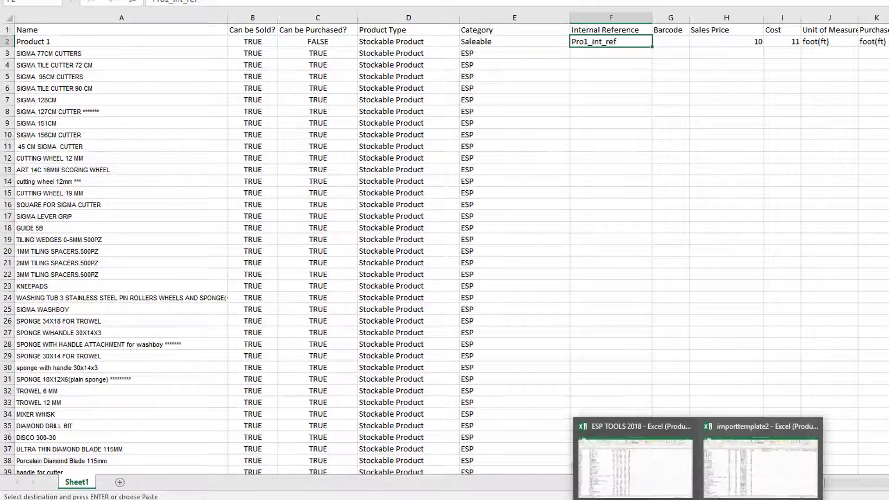
pyautogui.click(584, 54)
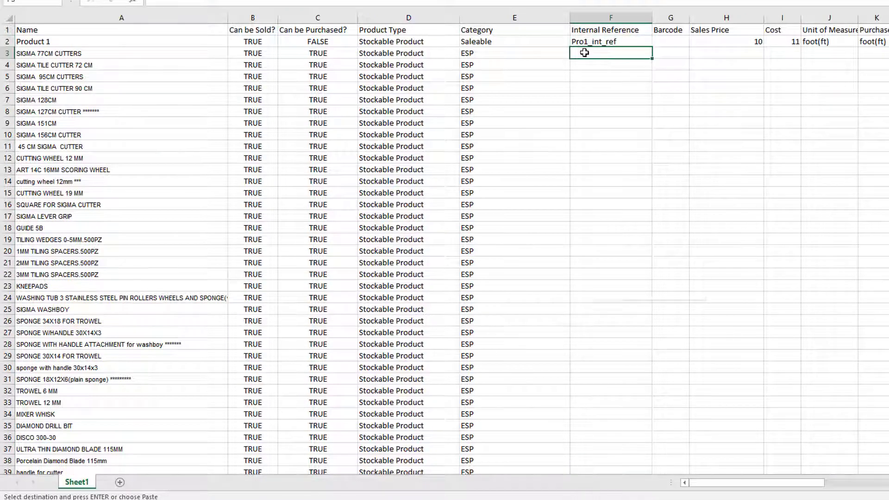
pyautogui.rightClick(584, 53)
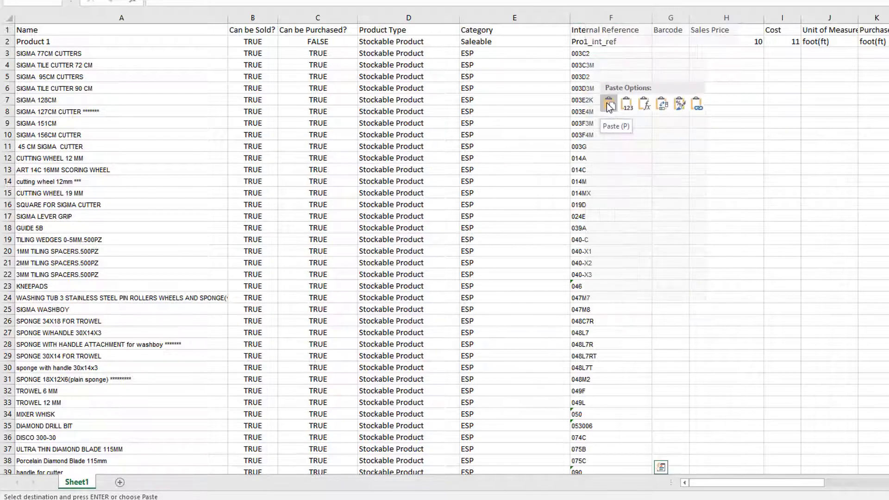
pyautogui.click(609, 105)
pyautogui.moveTo(651, 12); pyautogui.dragTo(670, 13)
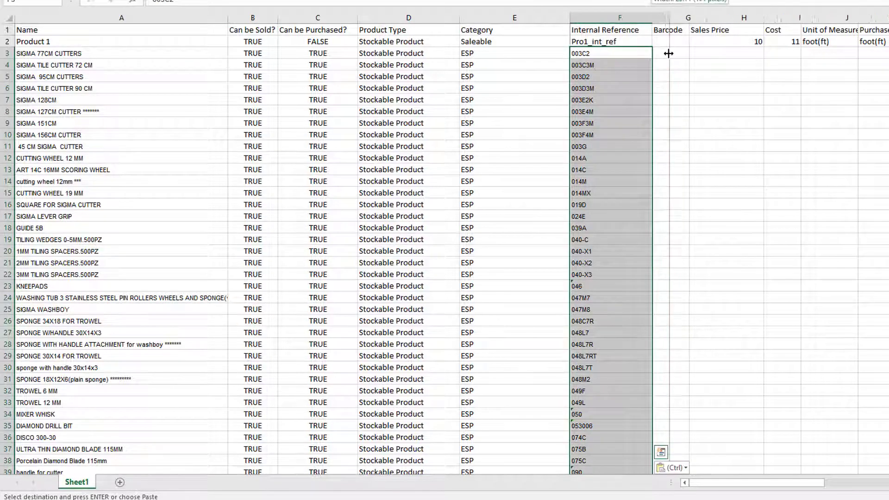
# Step: Copy the Price Vat values in E2:E85 of ESP TOOLS 2018 and return to importtemplate2 with Sales Price cell H3 selected
pyautogui.click(693, 49)
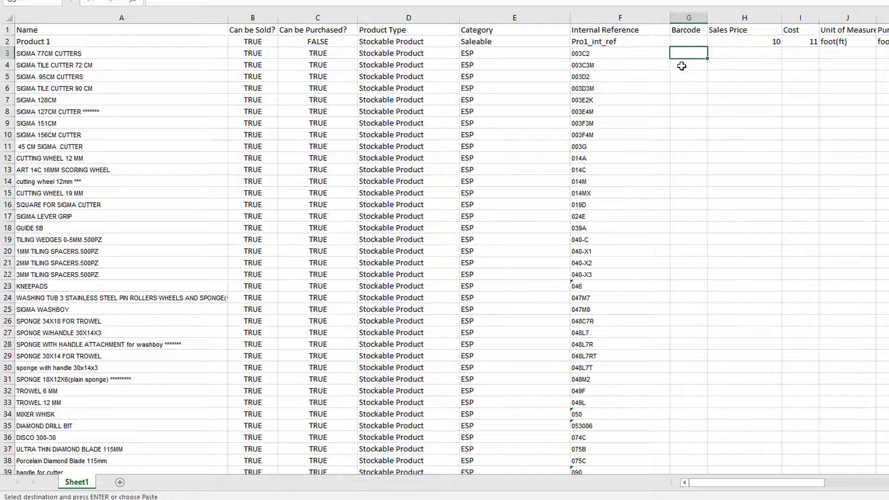
pyautogui.click(738, 52)
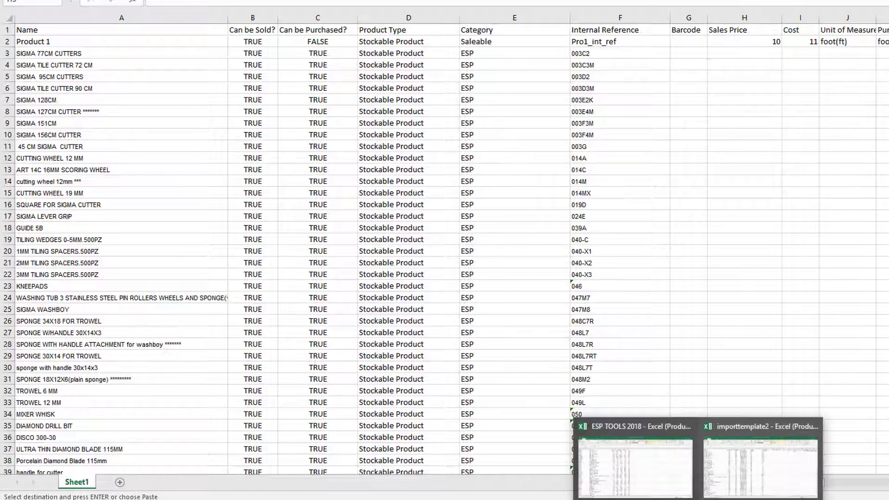
pyautogui.click(633, 447)
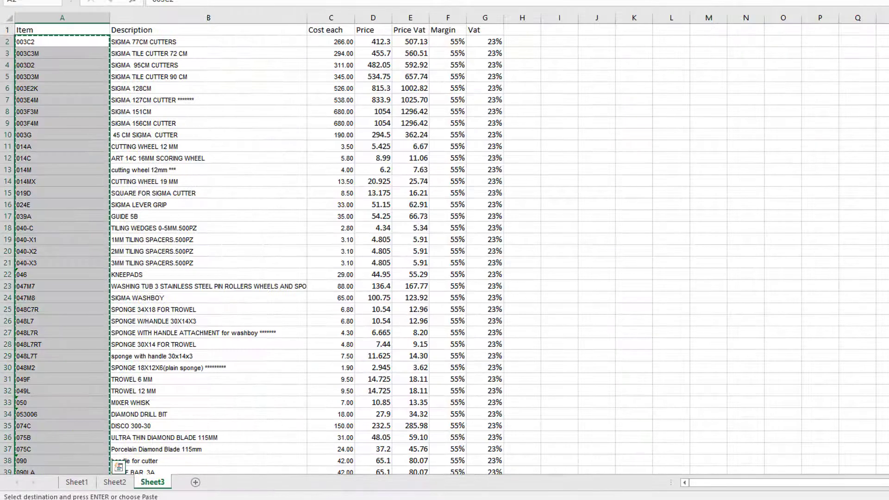
pyautogui.click(409, 41)
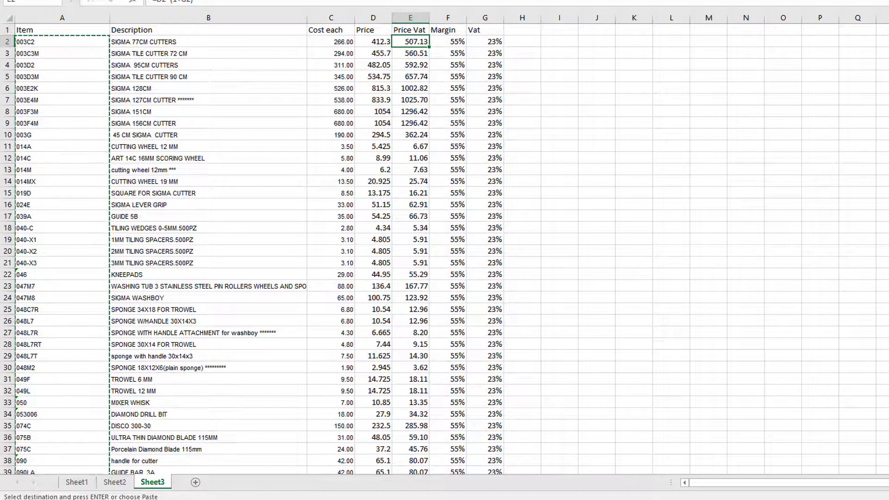
pyautogui.scroll(-13, 445, 250)
pyautogui.scroll(-3, 420, 455)
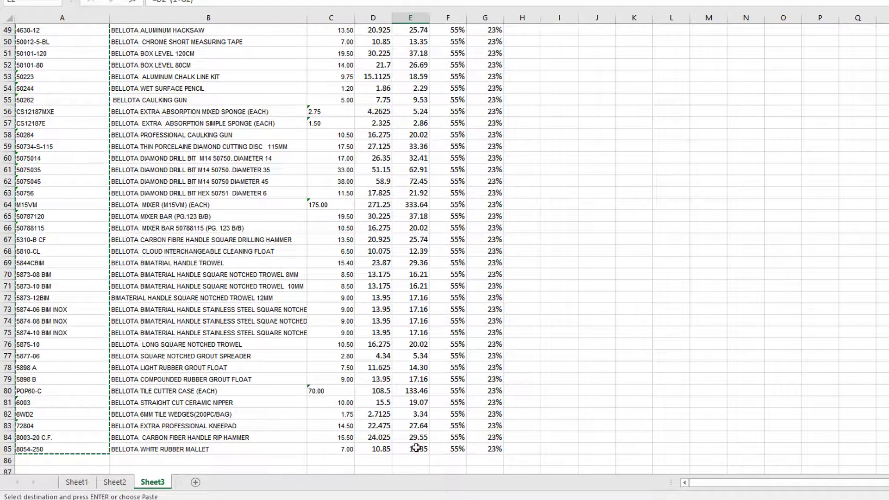
pyautogui.keyDown('shift'); pyautogui.click(416, 448); pyautogui.keyUp('shift')
pyautogui.rightClick(412, 431)
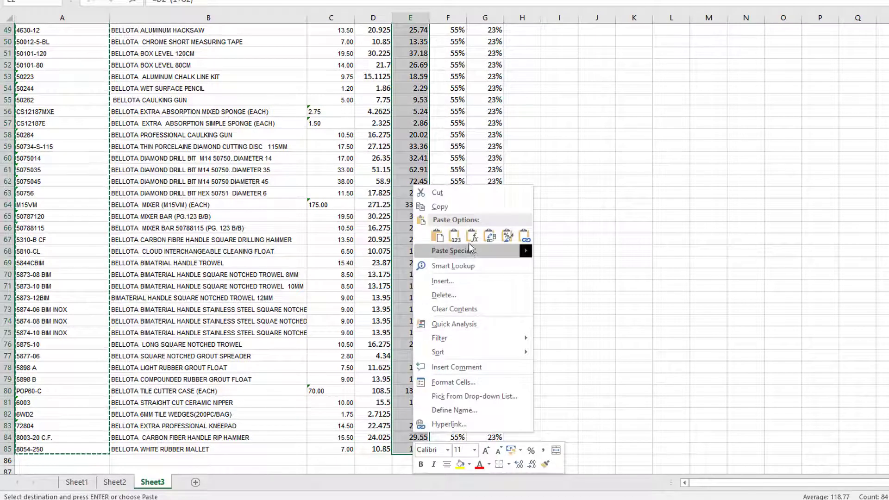
pyautogui.click(440, 206)
pyautogui.scroll(16, 436, 200)
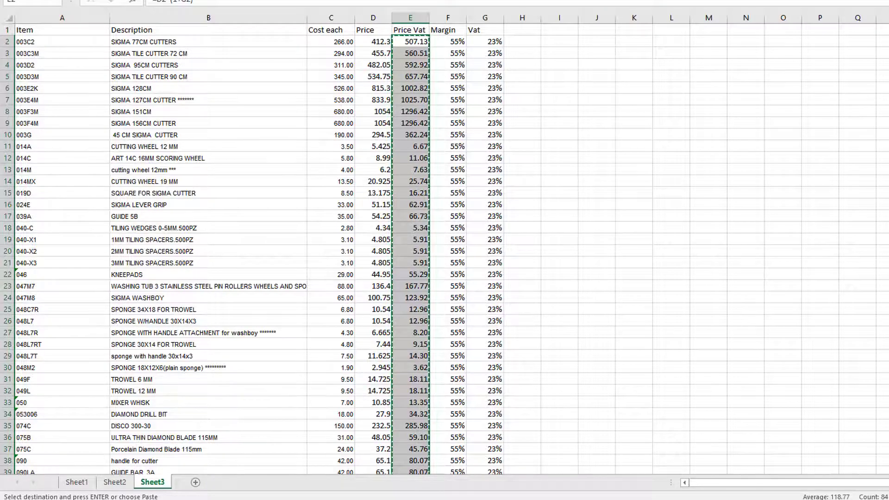
pyautogui.hotkey('alt', 'Tab')
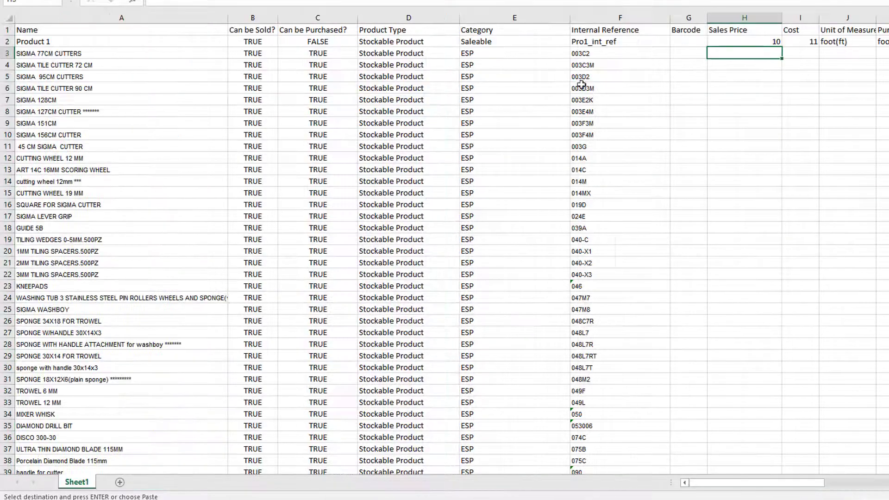
# Step: Paste the copied Price Vat figures as values only into the Sales Price column starting at H3
pyautogui.rightClick(766, 54)
pyautogui.click(790, 107)
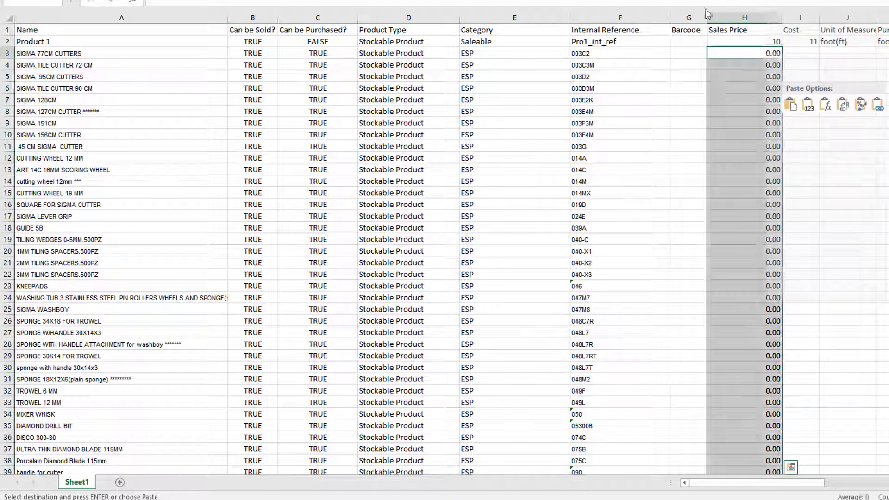
pyautogui.rightClick(766, 53)
pyautogui.click(791, 106)
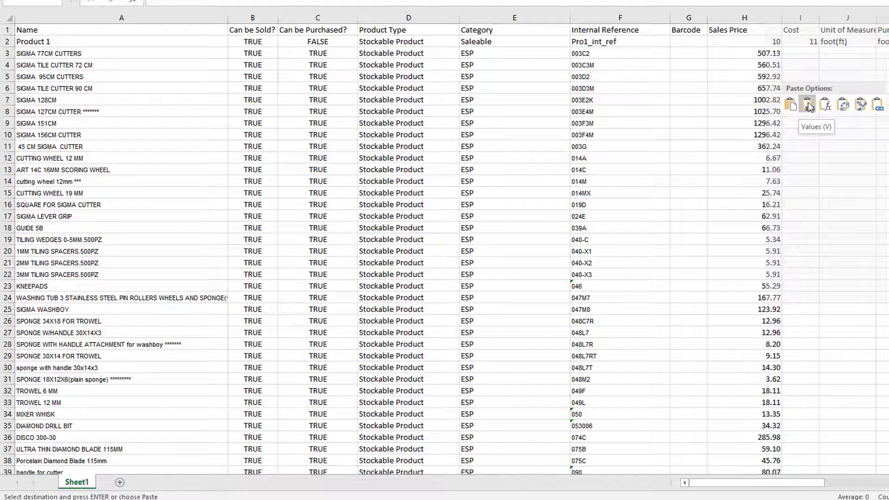
pyautogui.click(807, 105)
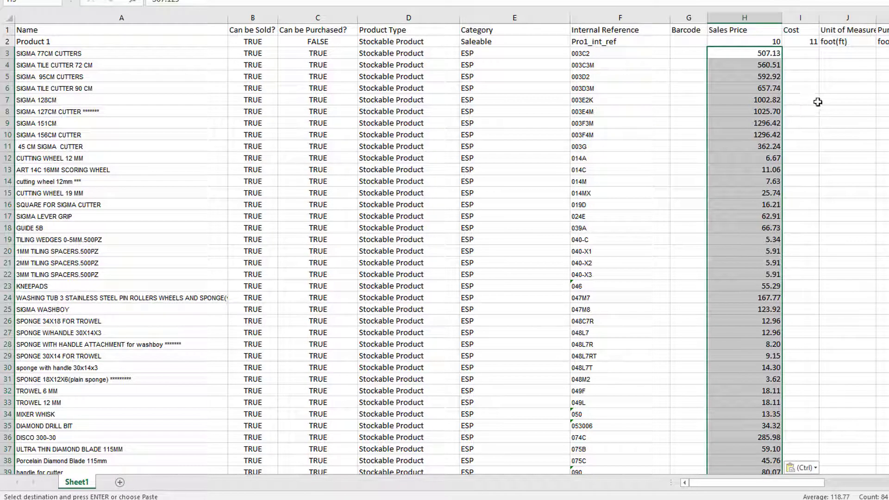
# Step: Select Cost cell I3, switch to the ESP TOOLS 2018 workbook and clear the pending copy of the Price Vat column
pyautogui.click(804, 53)
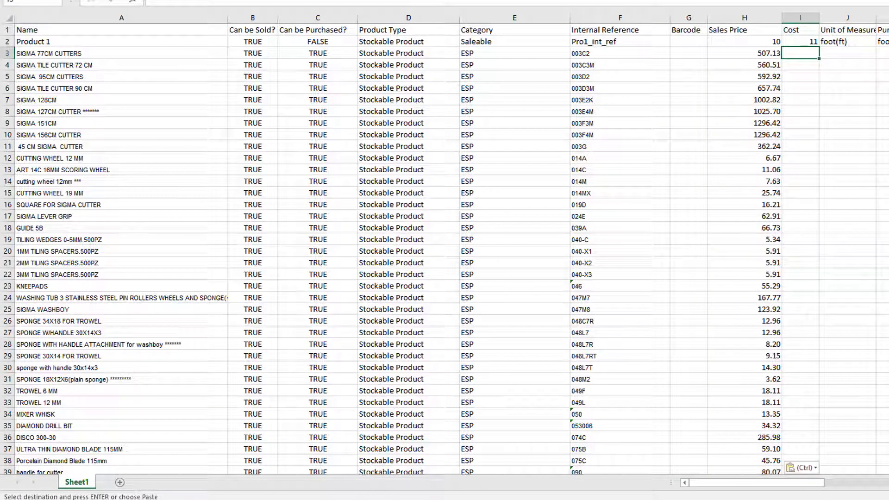
pyautogui.click(725, 491)
pyautogui.click(662, 458)
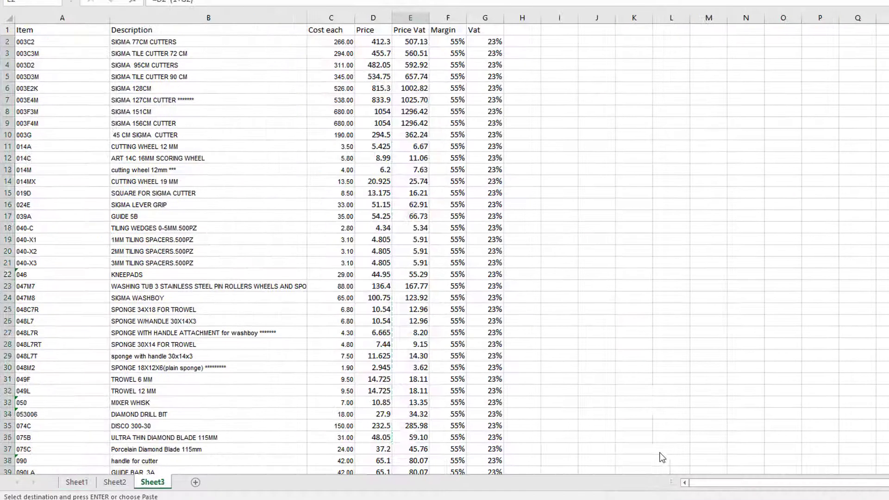
pyautogui.click(343, 43)
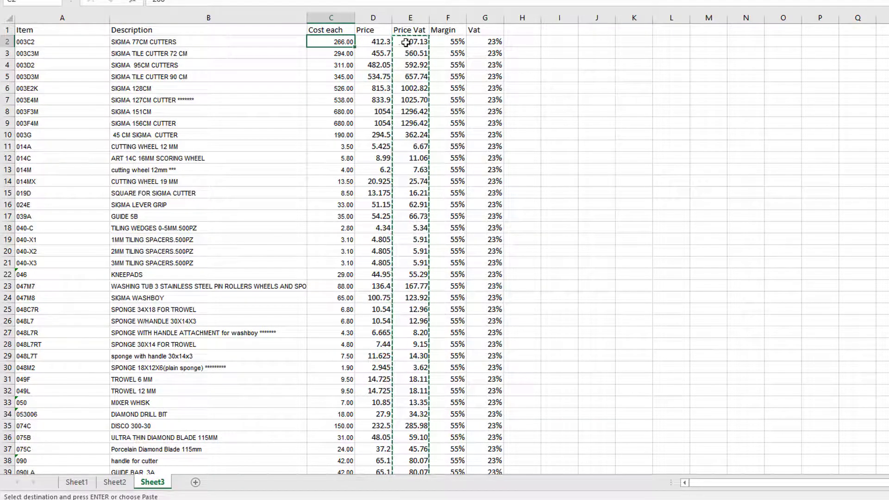
pyautogui.click(542, 54)
pyautogui.press('Escape')
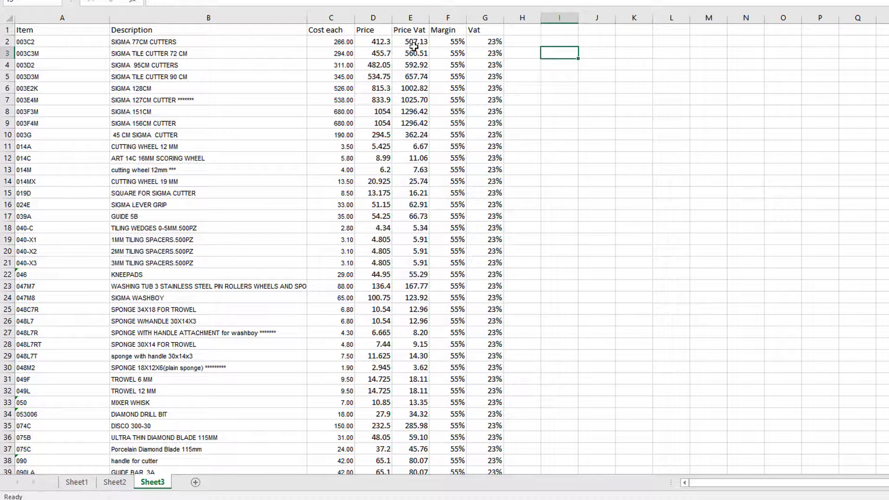
# Step: Copy all Cost each values in C2:C85
pyautogui.click(342, 41)
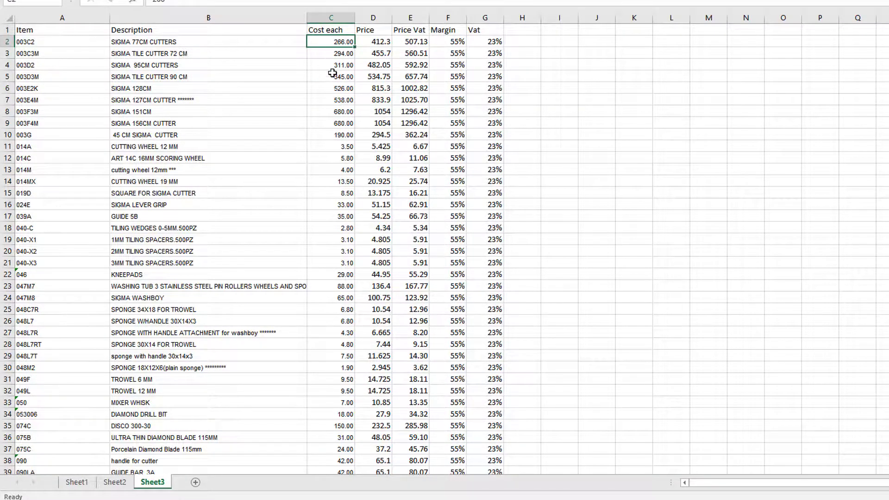
pyautogui.scroll(-20, 333, 141)
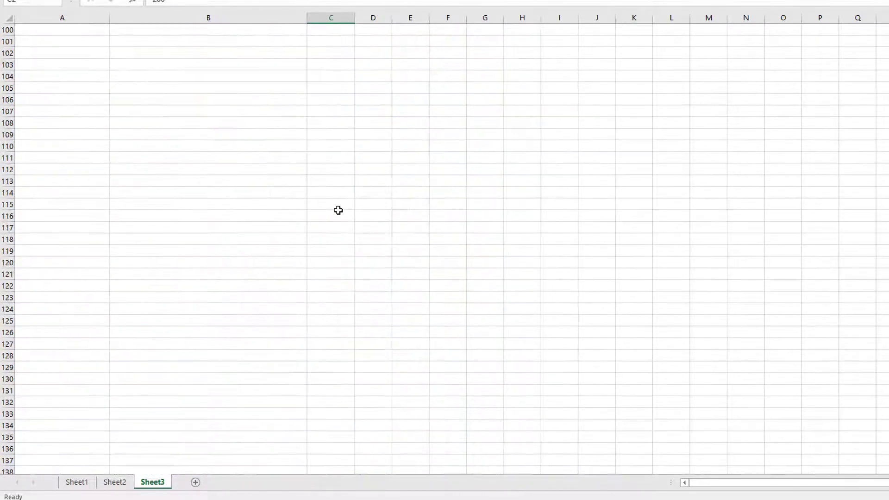
pyautogui.scroll(11, 339, 209)
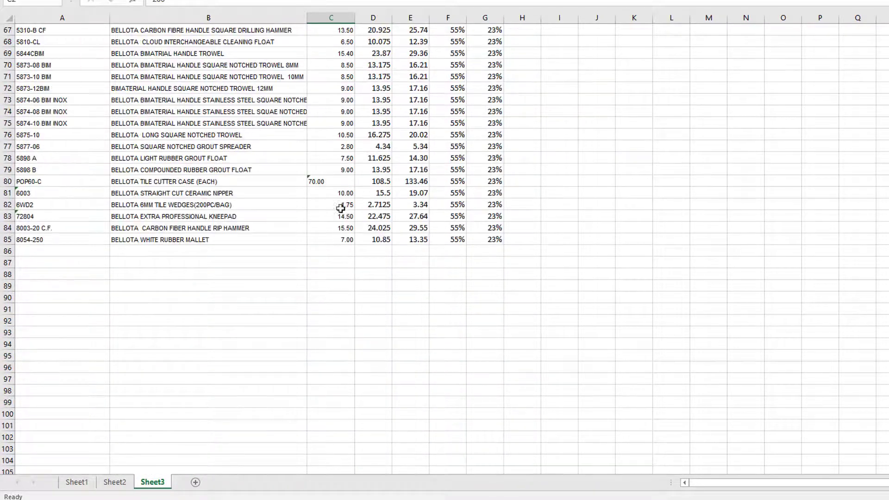
pyautogui.keyDown('shift'); pyautogui.click(340, 237); pyautogui.keyUp('shift')
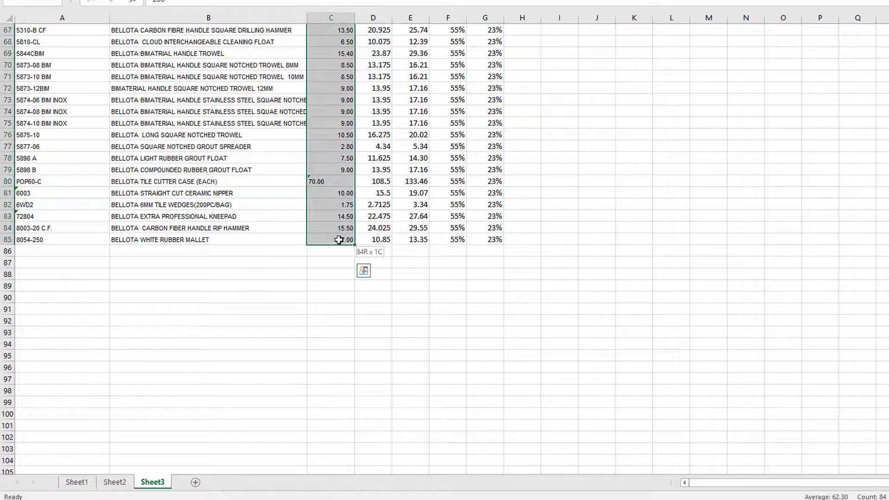
pyautogui.rightClick(337, 218)
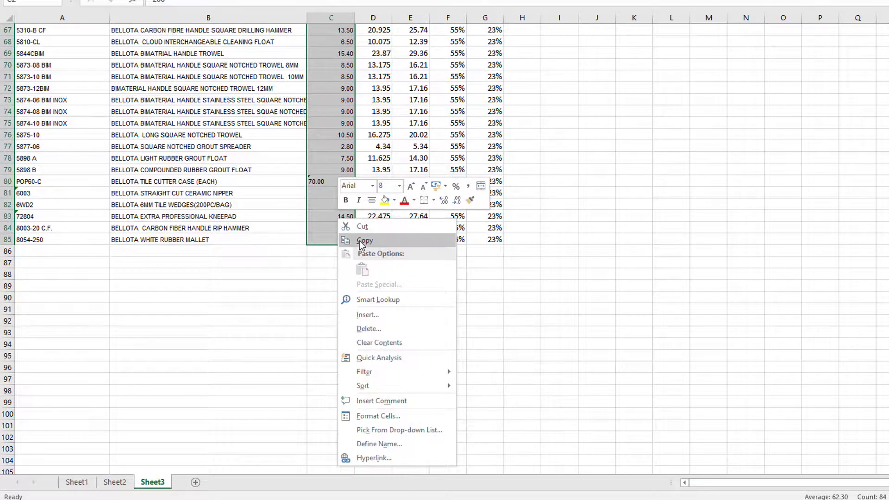
pyautogui.click(362, 240)
pyautogui.scroll(20, 359, 241)
# Step: Return to importtemplate2 and paste the costs as values only into the Cost column starting at I3
pyautogui.hotkey('alt', 'Tab')
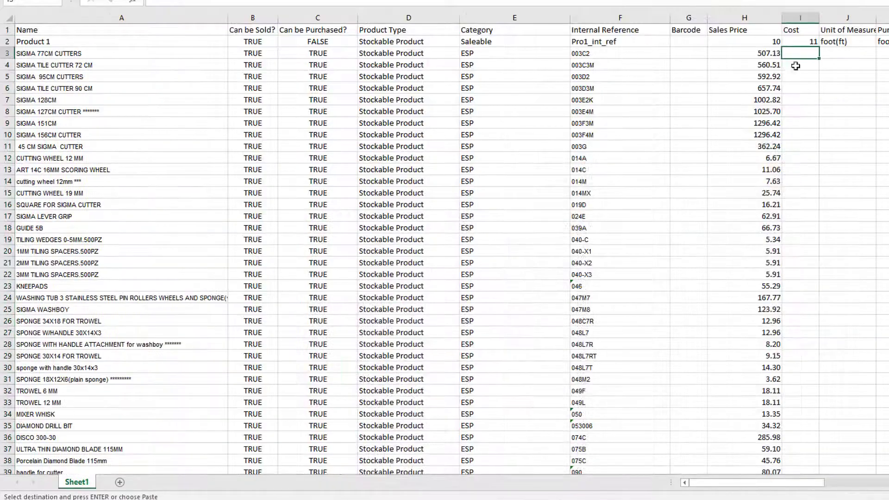
pyautogui.rightClick(807, 54)
pyautogui.click(834, 106)
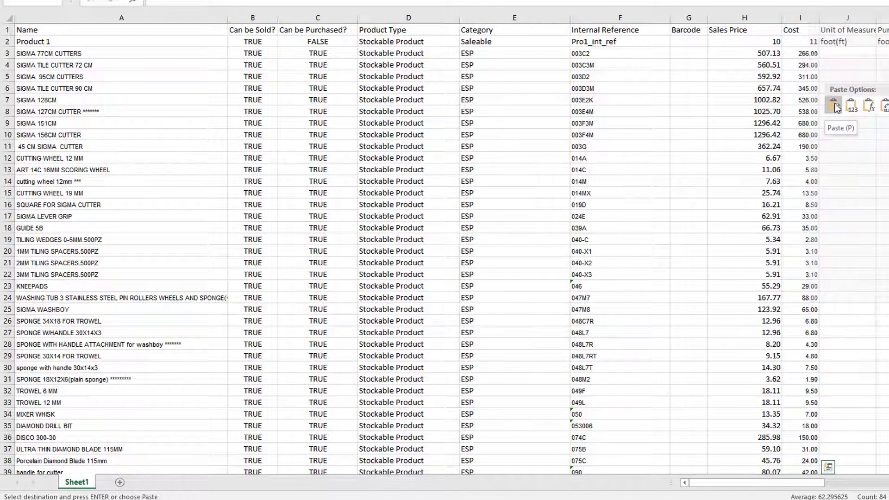
pyautogui.click(852, 106)
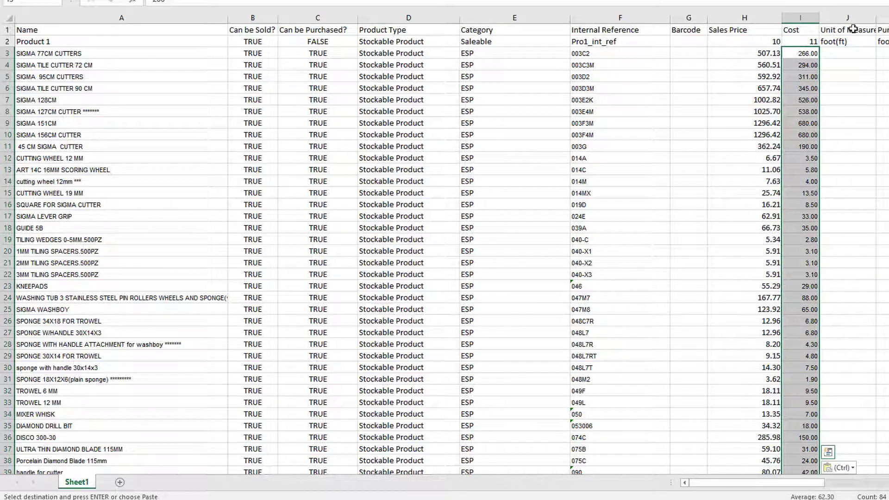
# Step: Fill Tax 23.00% from N2 down the customer tax column across all product rows
pyautogui.moveTo(715, 481); pyautogui.dragTo(769, 480)
pyautogui.click(557, 42)
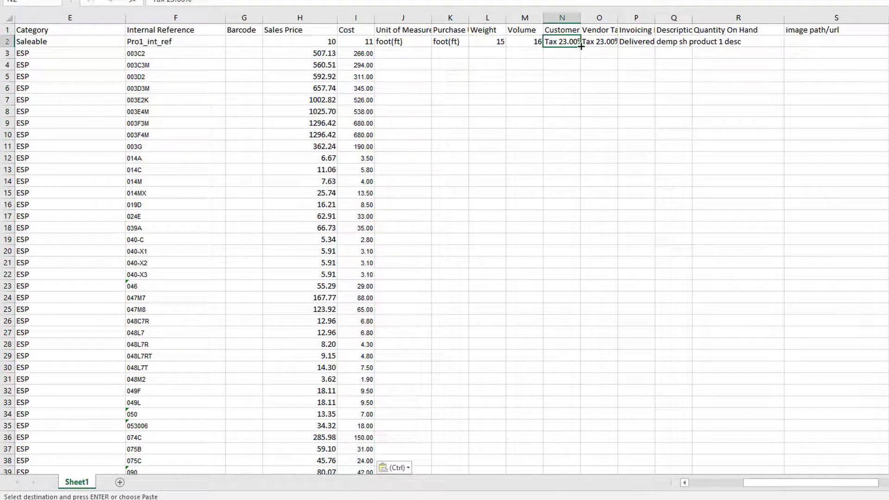
pyautogui.moveTo(581, 46); pyautogui.dragTo(582, 456)
pyautogui.scroll(6, 656, 308)
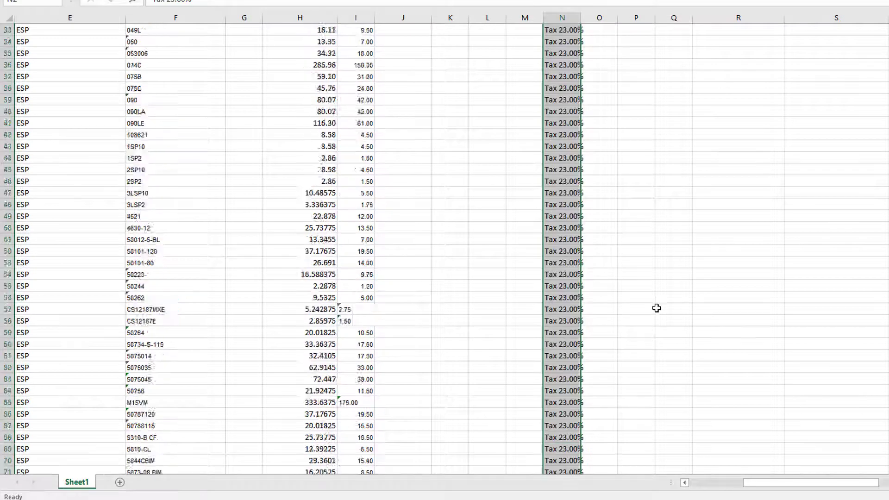
pyautogui.scroll(10, 657, 308)
# Step: Fill Tax 23.00% from O2 down the vendor tax column across all product rows
pyautogui.click(597, 43)
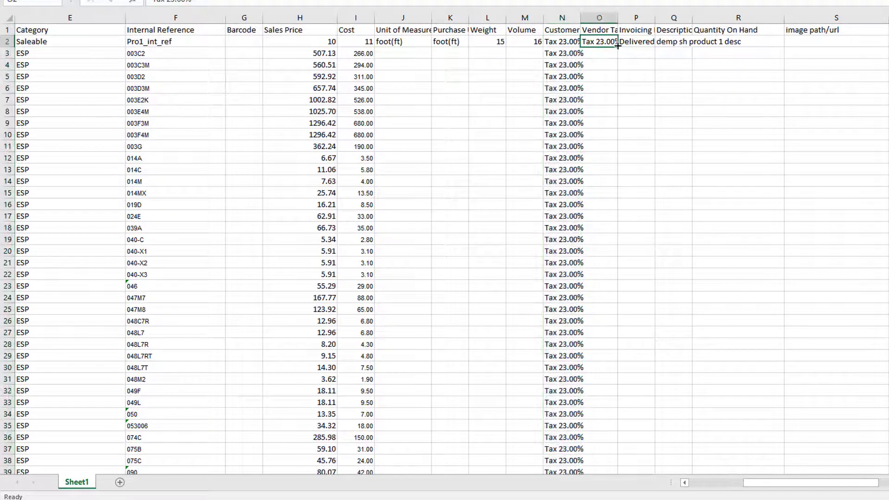
pyautogui.moveTo(618, 46); pyautogui.dragTo(614, 390)
pyautogui.scroll(6, 723, 409)
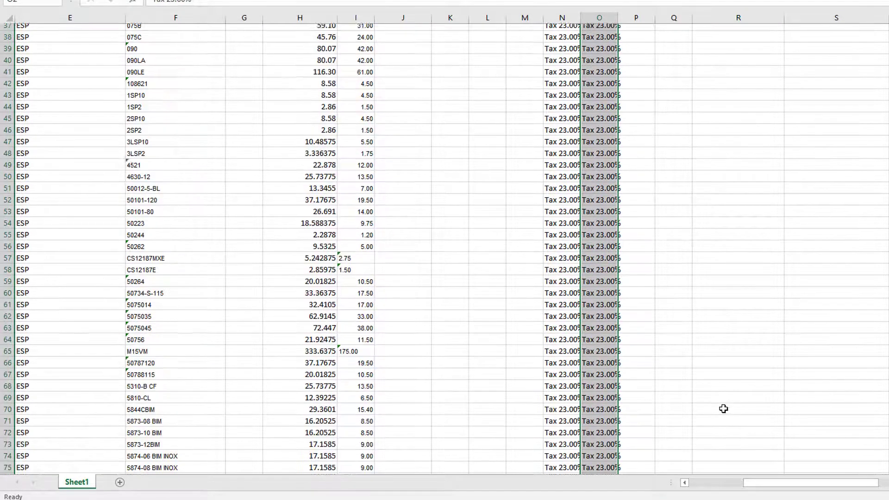
pyautogui.scroll(12, 723, 408)
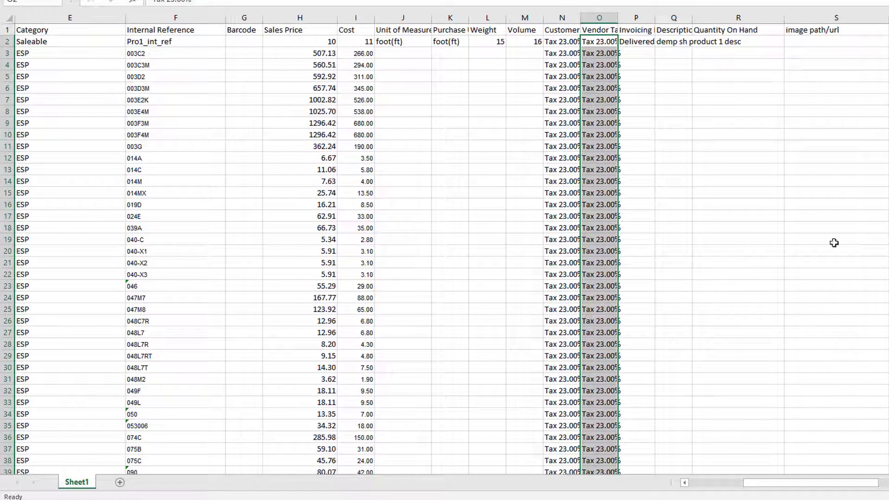
# Step: Enter the vendor ESP in T3 and fill it down the Vendor column for all products
pyautogui.moveTo(834, 483); pyautogui.dragTo(863, 484)
pyautogui.click(695, 53)
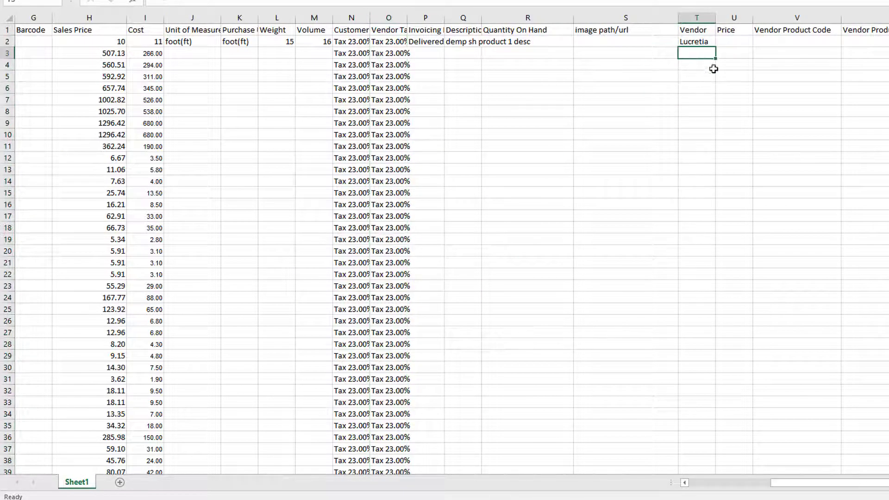
pyautogui.press('Return')
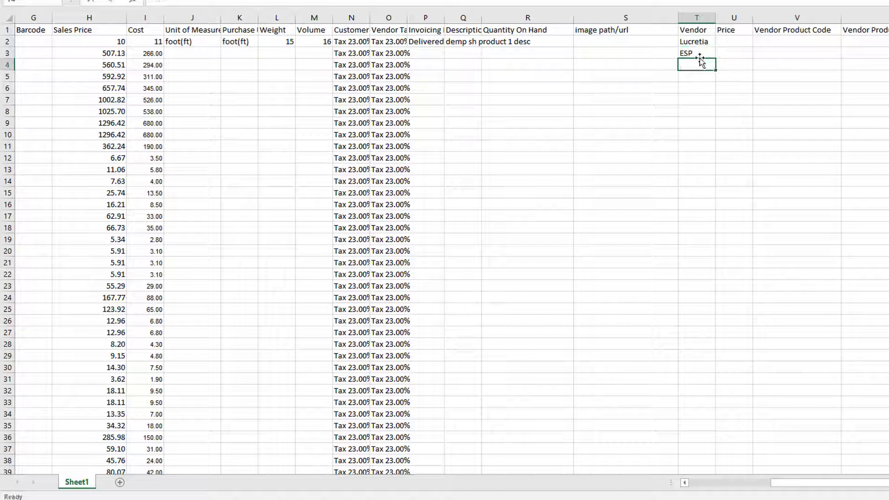
pyautogui.click(696, 53)
pyautogui.moveTo(715, 58); pyautogui.dragTo(704, 454)
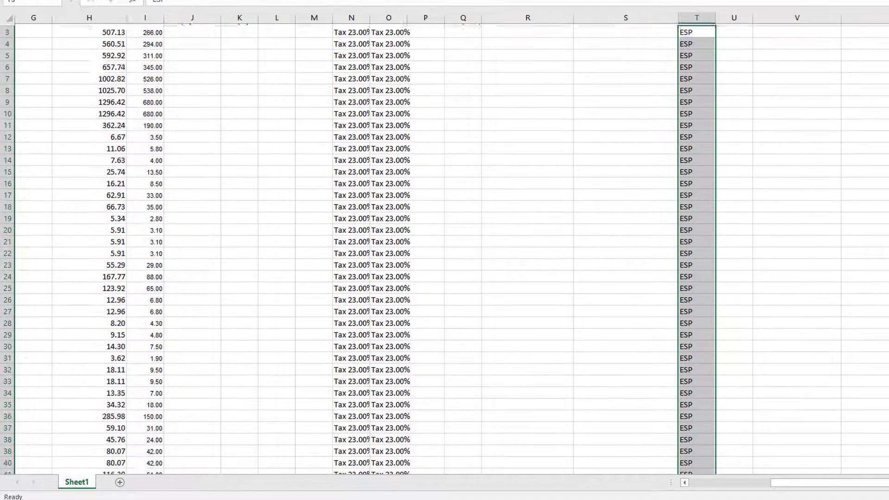
pyautogui.scroll(16, 709, 89)
# Step: Try to copy the Cost values in I3:I86 into the vendor Price column starting at U3
pyautogui.click(733, 54)
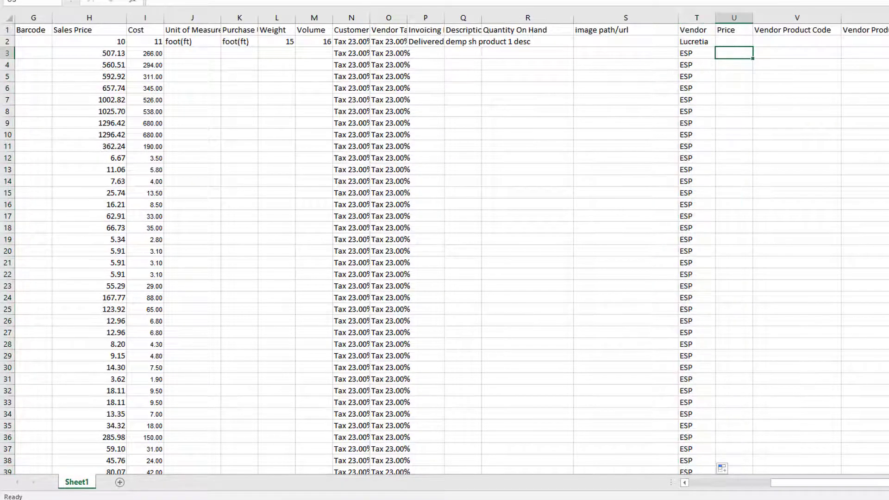
pyautogui.click(152, 55)
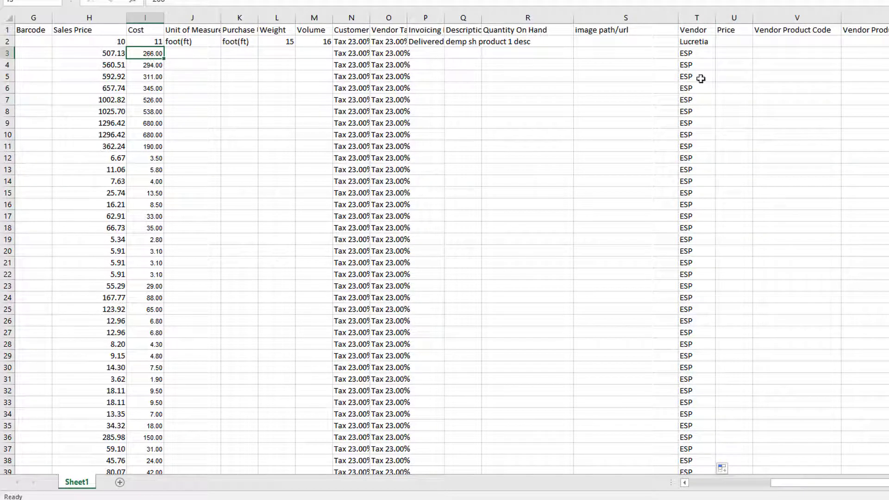
pyautogui.scroll(-1, 444, 249)
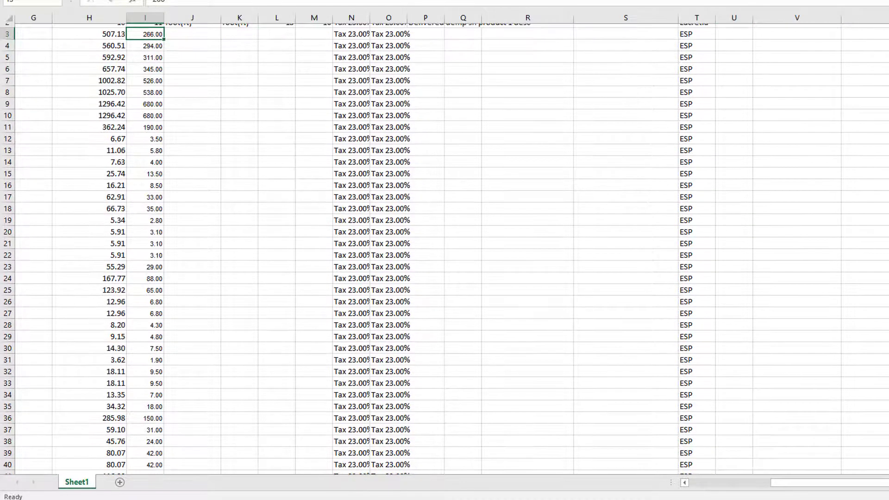
pyautogui.scroll(1, 444, 249)
pyautogui.scroll(-16, 444, 249)
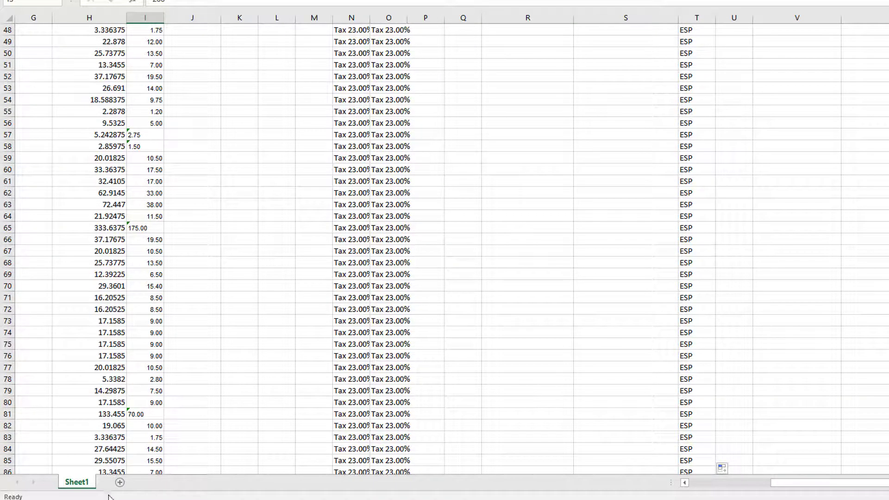
pyautogui.keyDown('shift'); pyautogui.click(154, 471); pyautogui.keyUp('shift')
pyautogui.rightClick(154, 463)
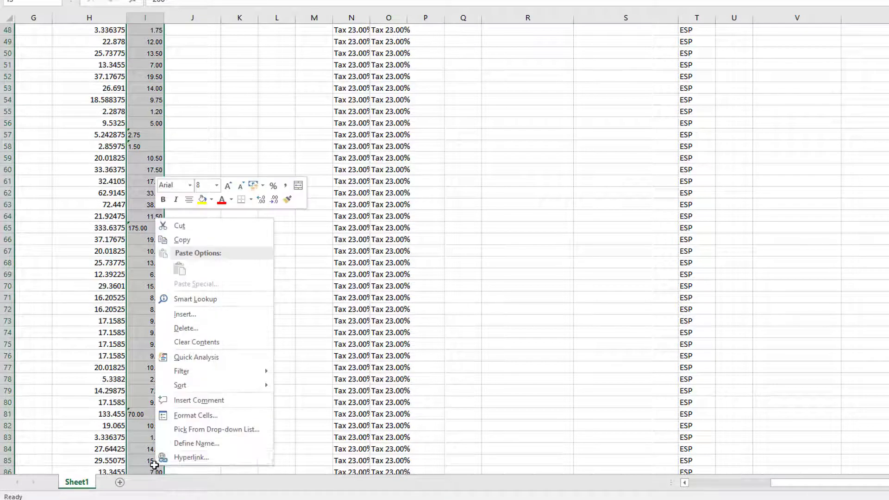
pyautogui.click(203, 239)
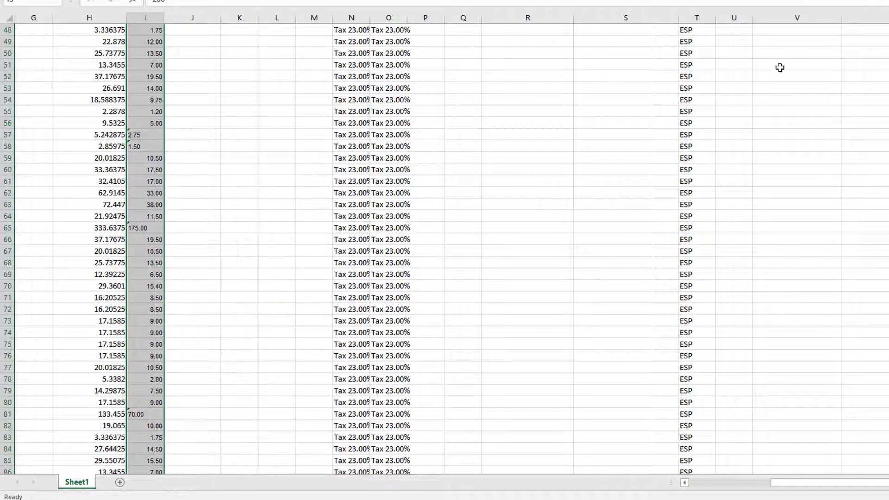
pyautogui.scroll(16, 860, 34)
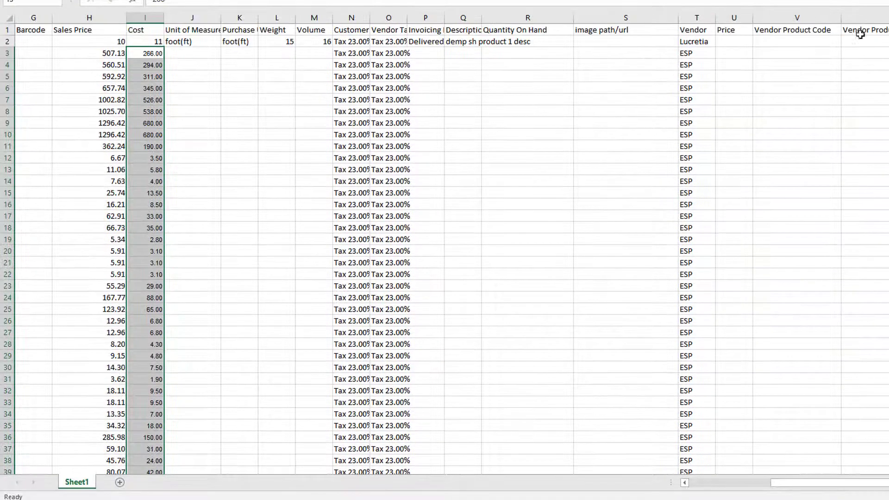
pyautogui.click(725, 54)
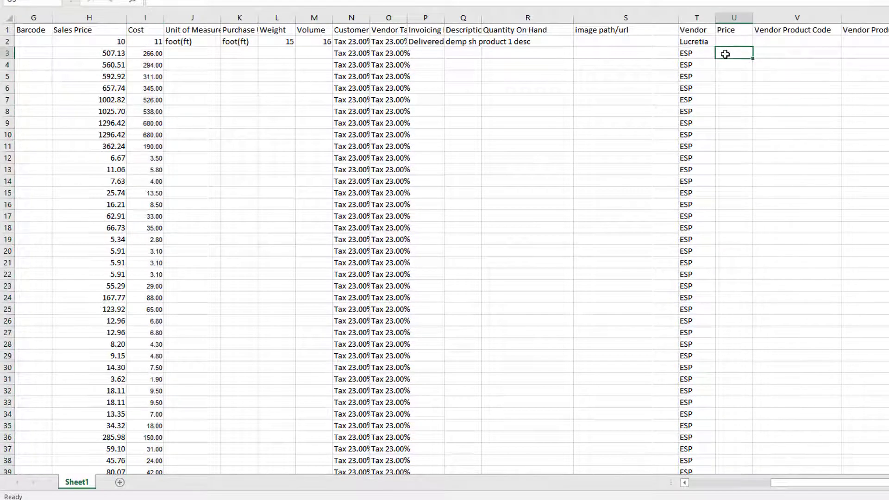
pyautogui.rightClick(725, 55)
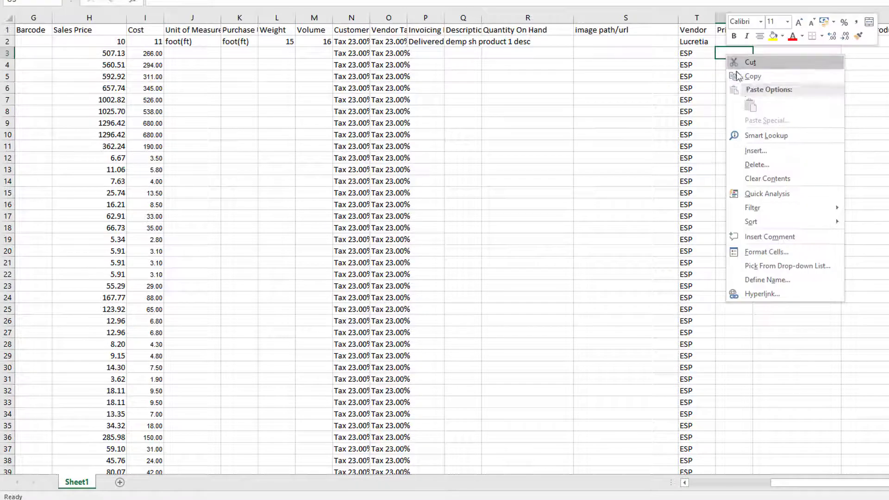
pyautogui.rightClick(724, 51)
# Step: Switch to the ESP TOOLS 2018 workbook and copy the Cost each values in C2:C85 for the vendor Price column
pyautogui.click(698, 499)
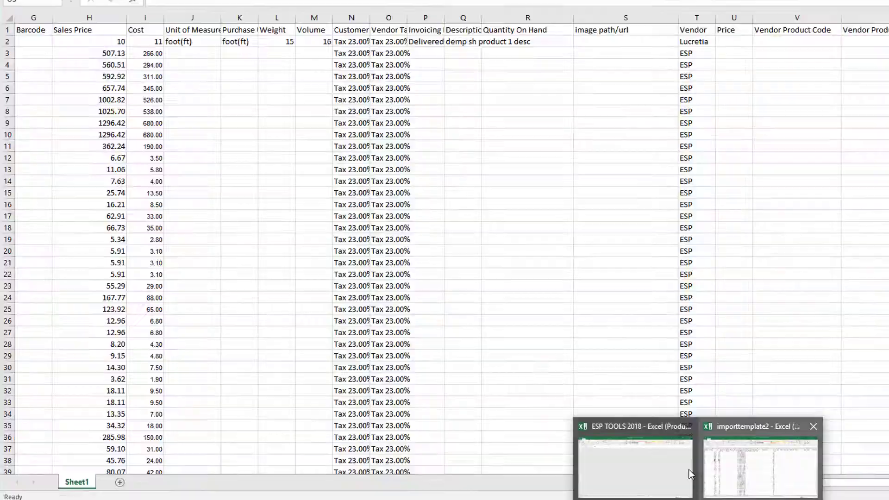
pyautogui.click(646, 468)
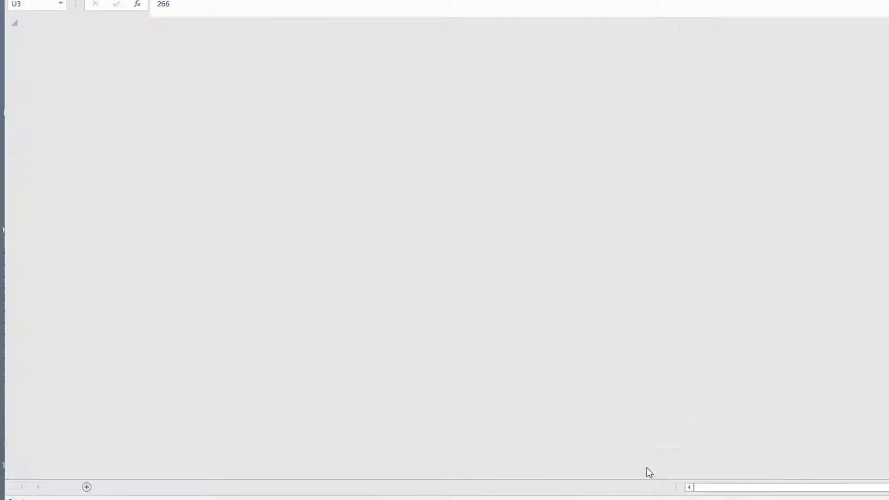
pyautogui.rightClick(338, 40)
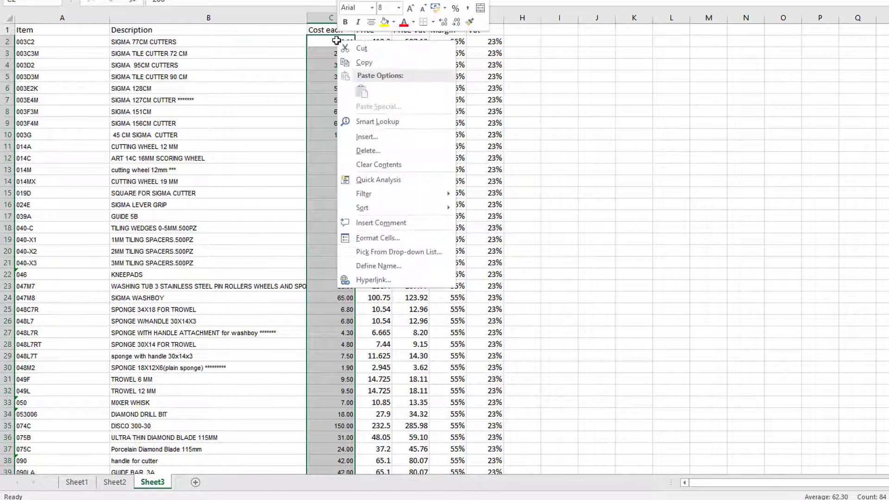
pyautogui.click(368, 60)
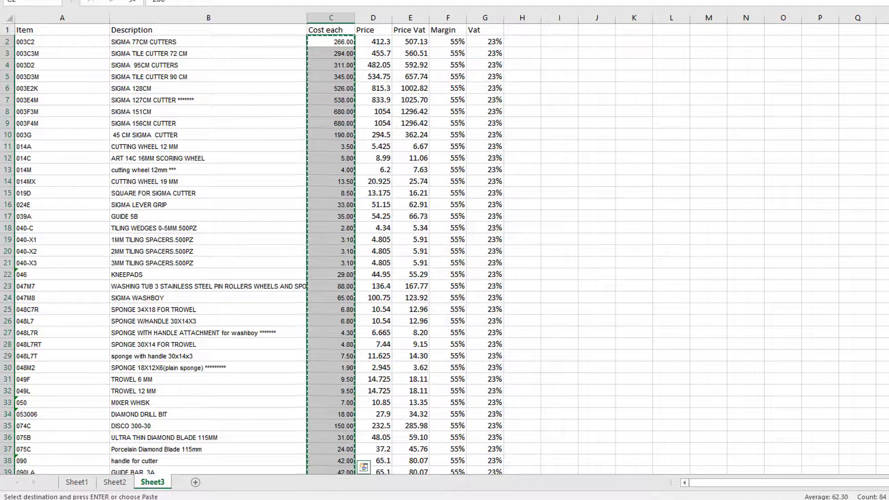
# Step: Switch back to the importtemplate2 workbook and paste the copied Cost each values into the vendor Price column starting at U3
pyautogui.hotkey('alt', 'Tab')
pyautogui.rightClick(731, 54)
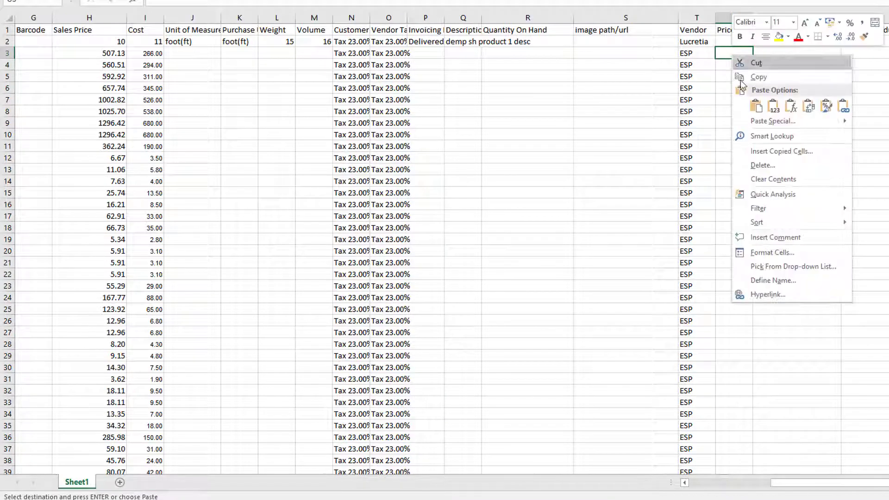
pyautogui.click(752, 104)
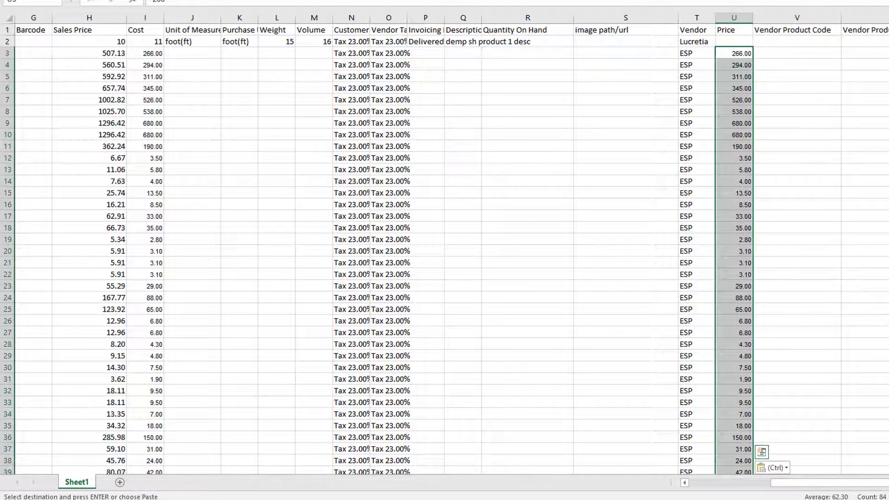
# Step: Examine the Internal Reference codes in column F alongside the matching product names and sales prices in the import sheet
pyautogui.moveTo(857, 482); pyautogui.dragTo(699, 479)
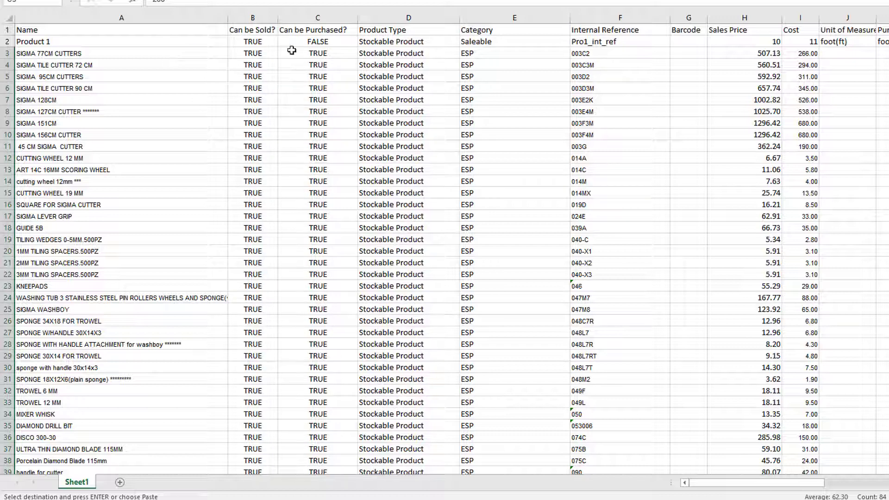
pyautogui.moveTo(695, 484); pyautogui.dragTo(695, 484)
pyautogui.click(586, 54)
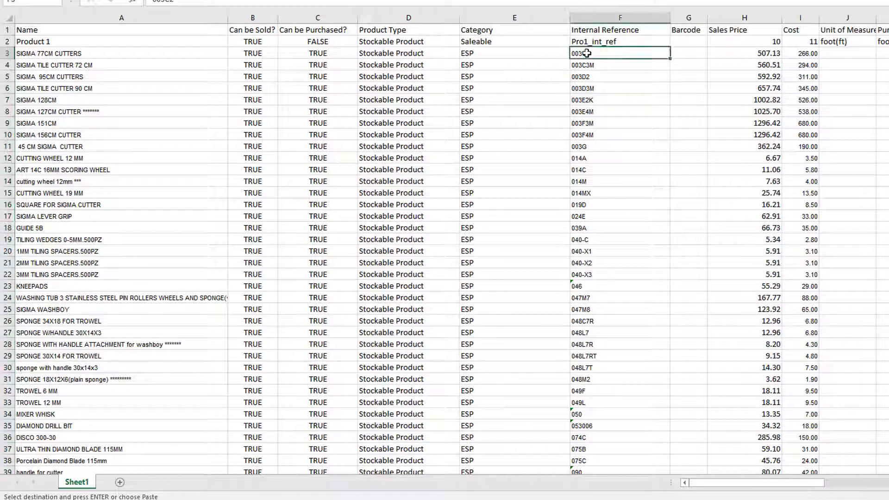
pyautogui.click(587, 100)
pyautogui.click(593, 124)
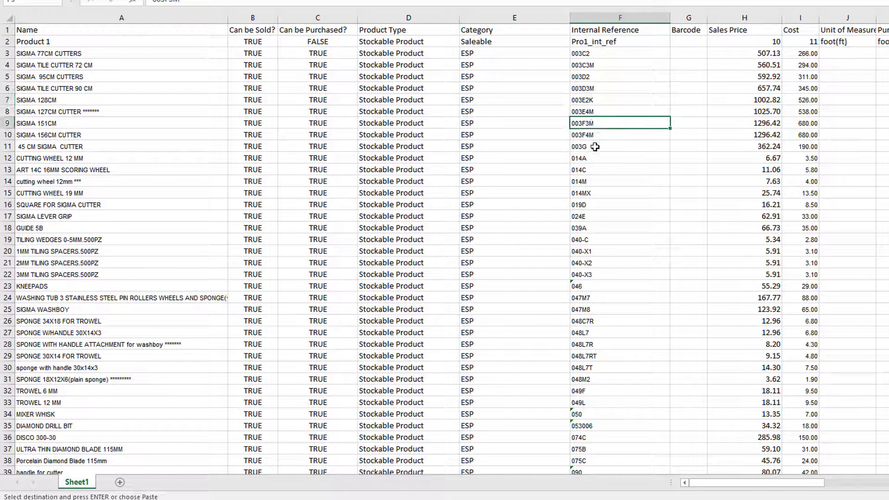
pyautogui.click(595, 147)
pyautogui.click(596, 191)
pyautogui.click(594, 65)
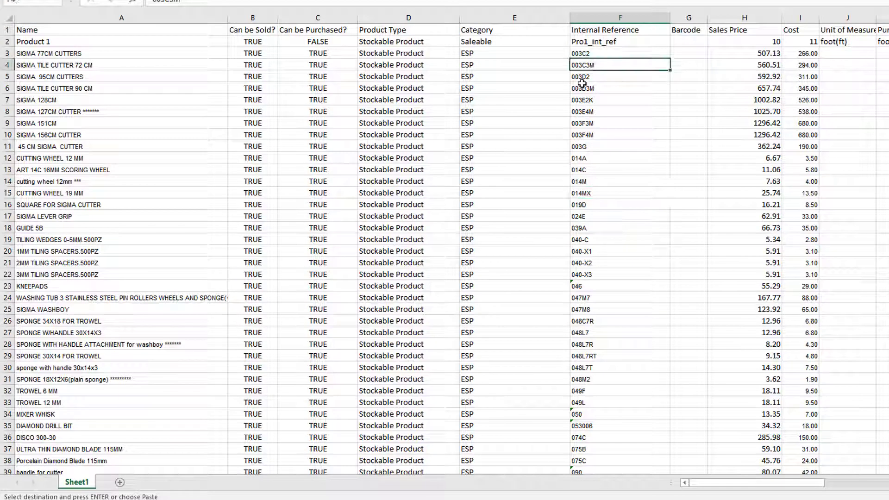
pyautogui.click(582, 55)
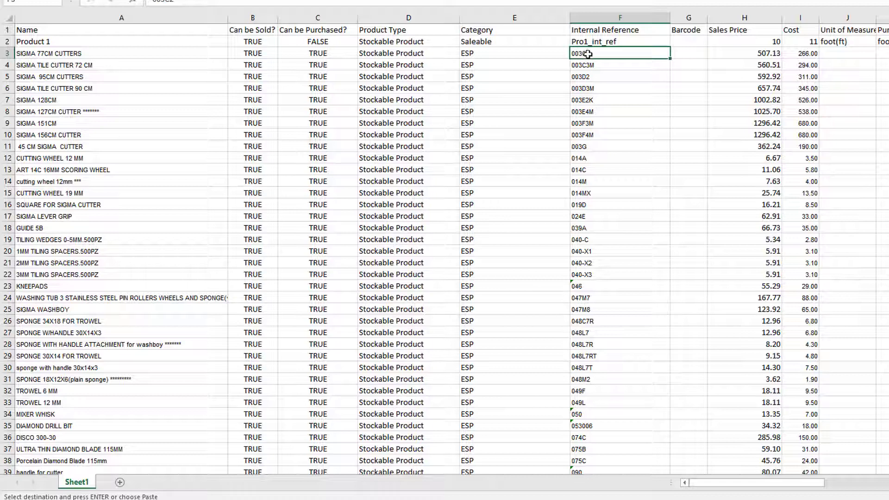
pyautogui.click(29, 53)
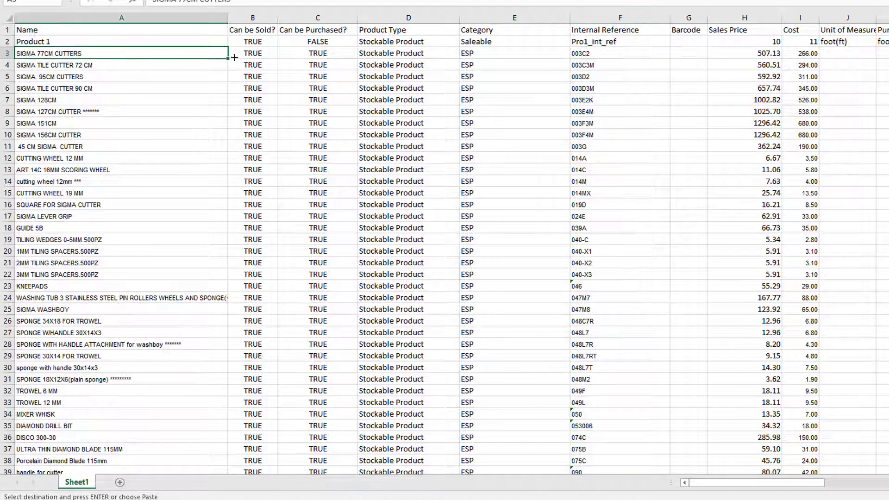
pyautogui.click(581, 55)
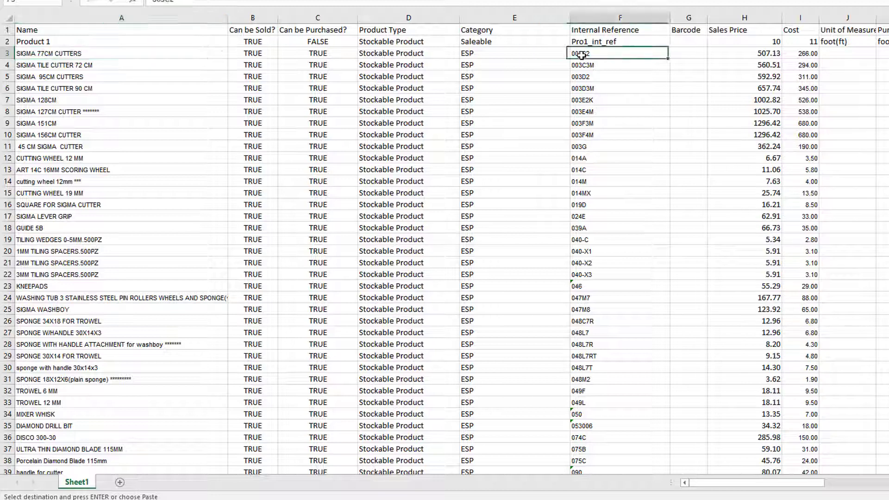
pyautogui.click(764, 53)
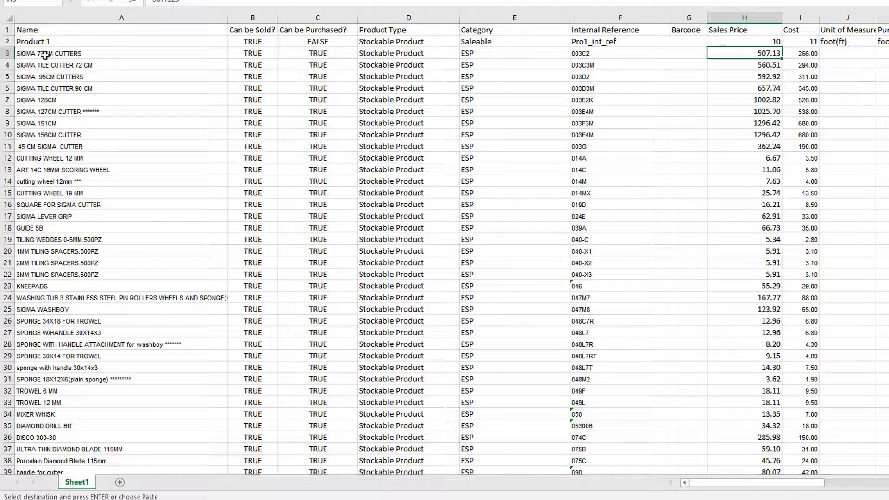
pyautogui.click(582, 52)
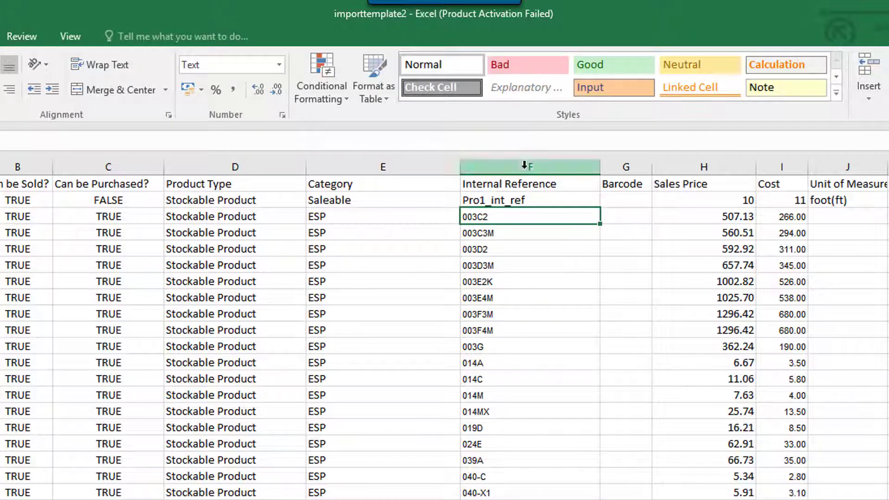
pyautogui.click(328, 101)
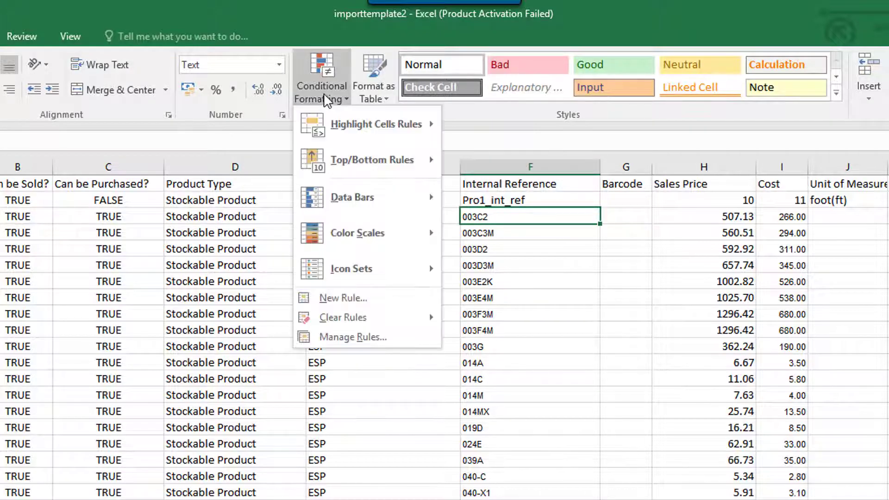
pyautogui.moveTo(380, 133)
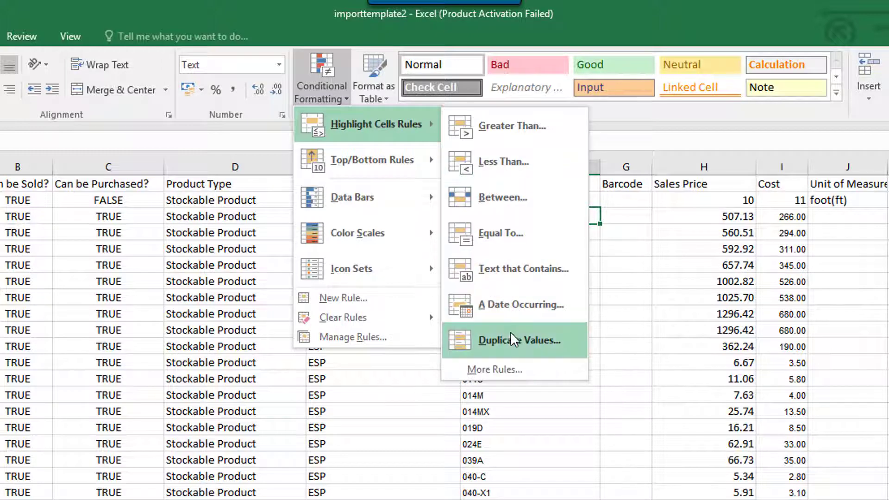
pyautogui.click(708, 125)
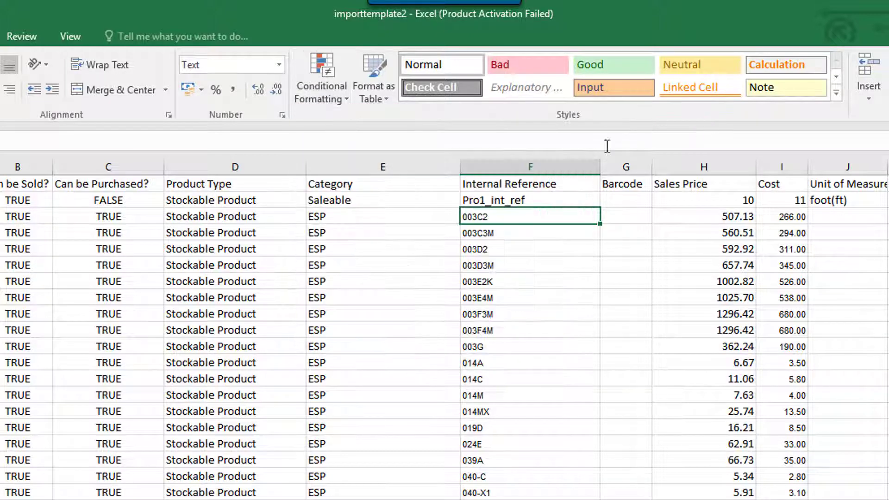
# Step: Select the entire Internal Reference column F for a duplicate values check
pyautogui.click(515, 165)
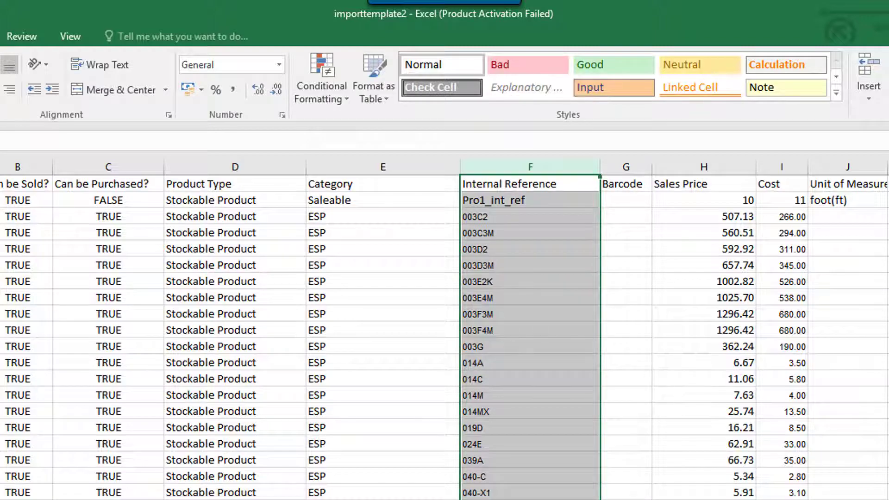
pyautogui.hscroll(5, 444, 334)
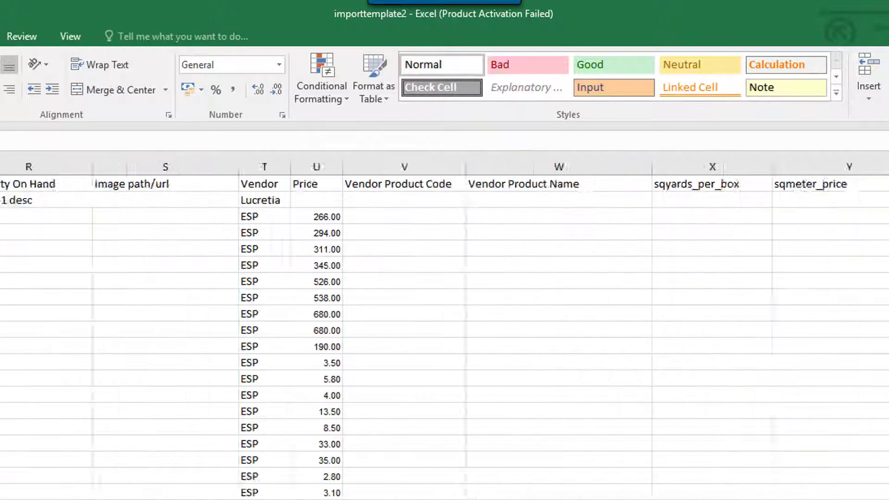
pyautogui.hscroll(-5, 444, 334)
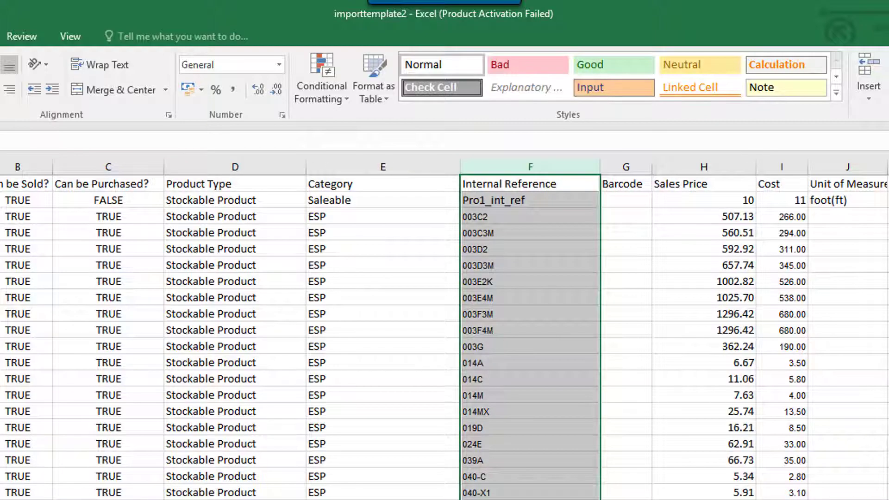